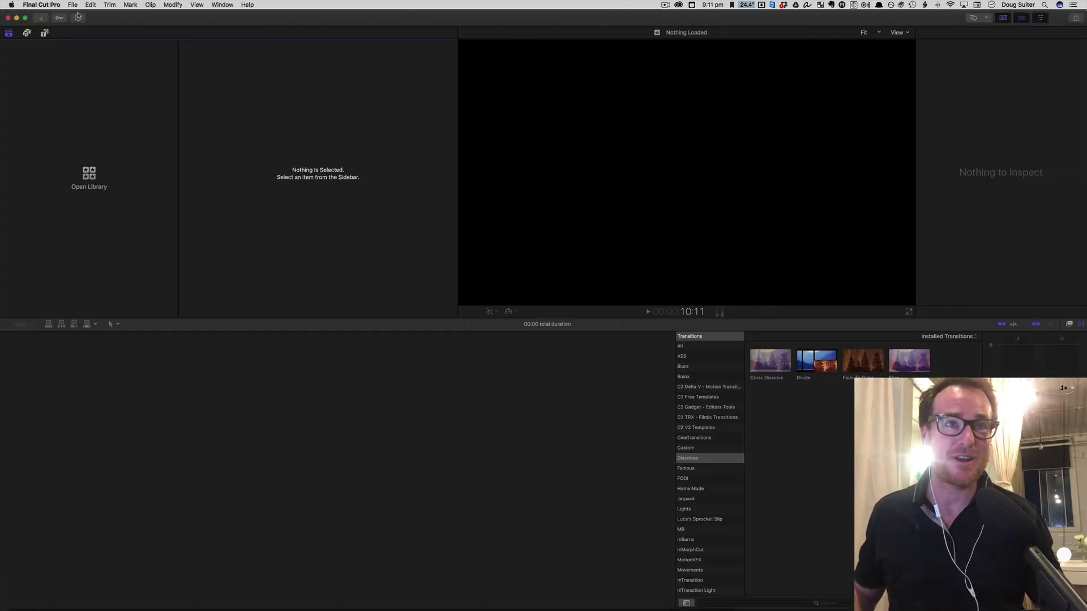
- Create a new library named Slideshow on the Desktop
left_click(72, 4)
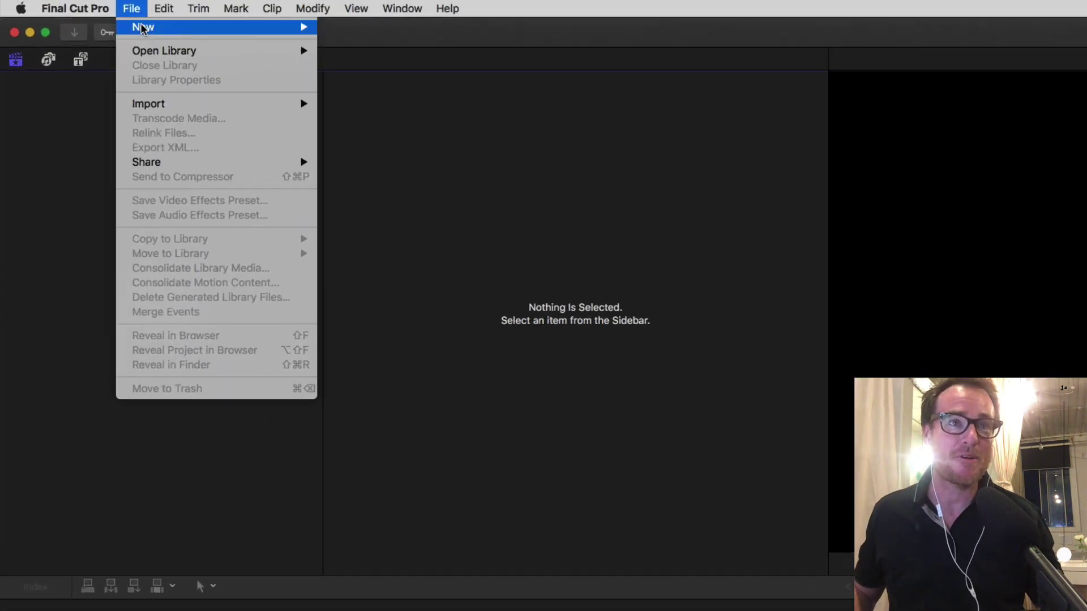
mouse_move(165, 14)
left_click(232, 31)
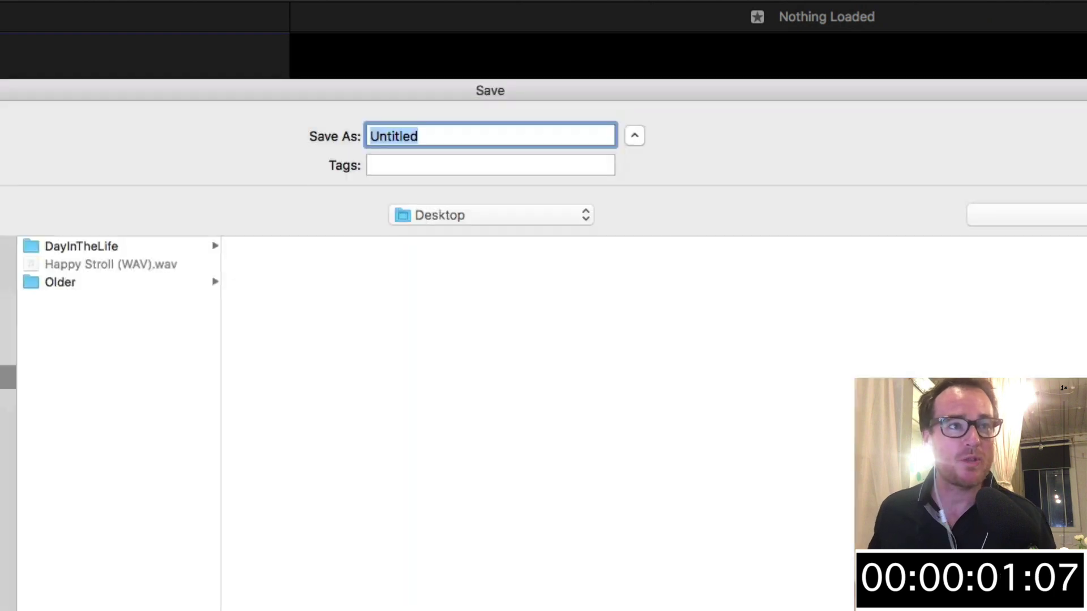
type("Slid")
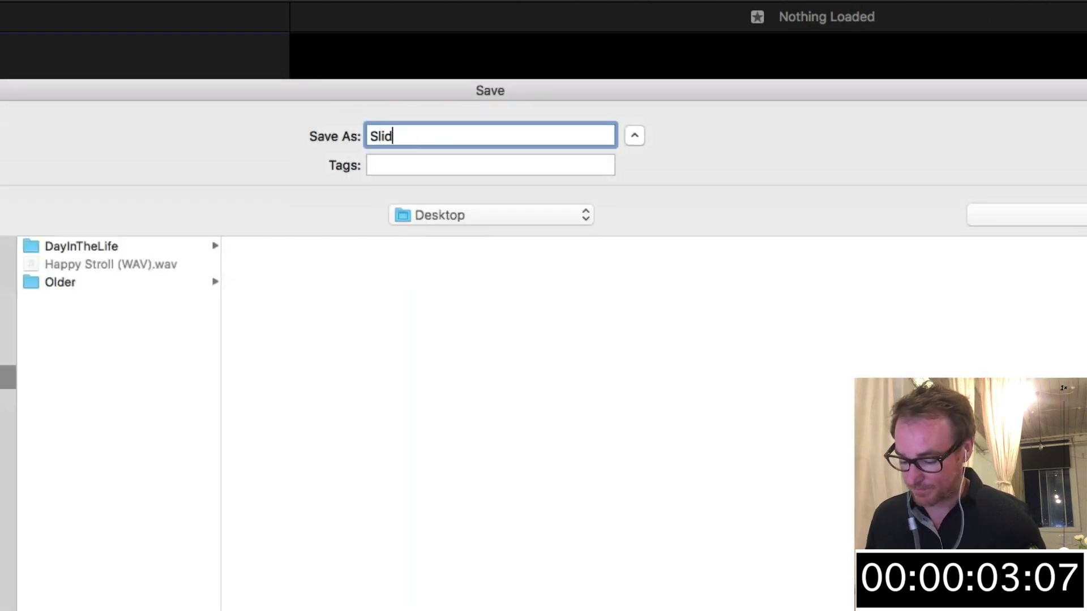
type("eshow")
key("Return")
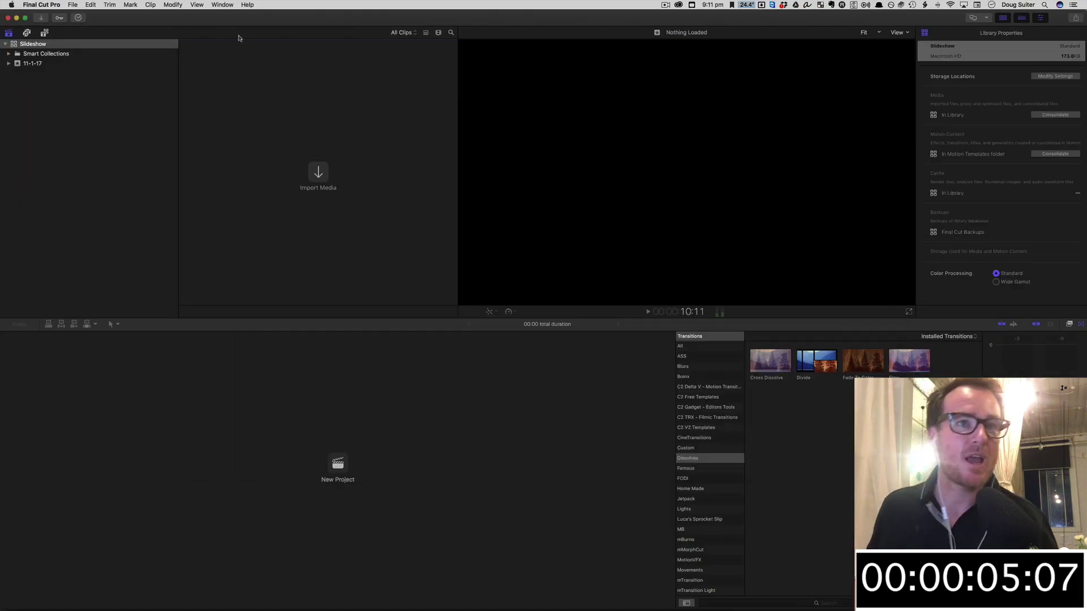
- Rename the 11-1-17 event to Photos
left_click(31, 64)
left_click(30, 63)
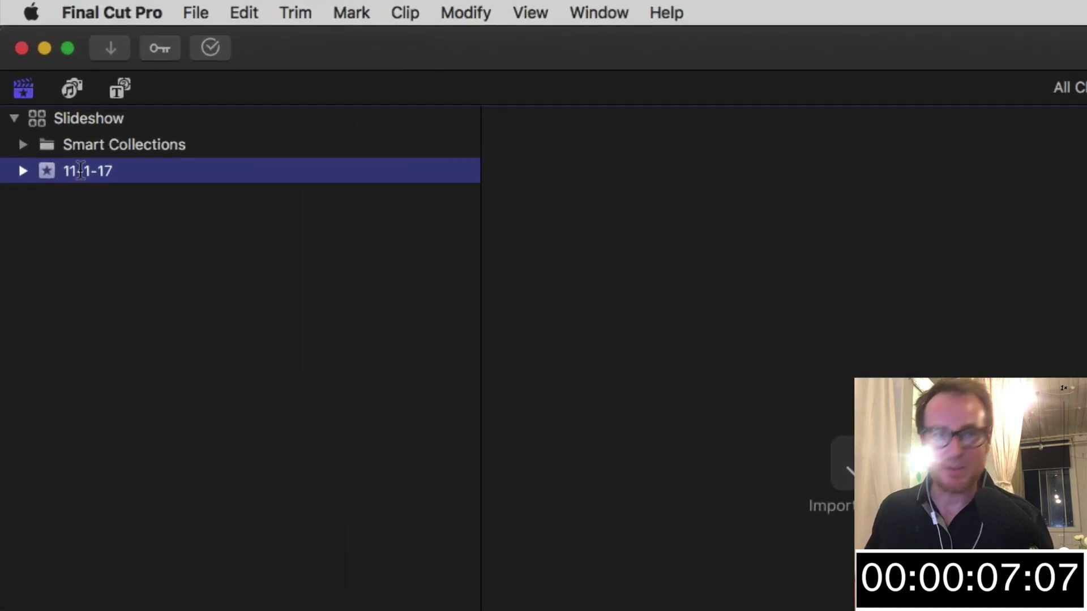
type("F")
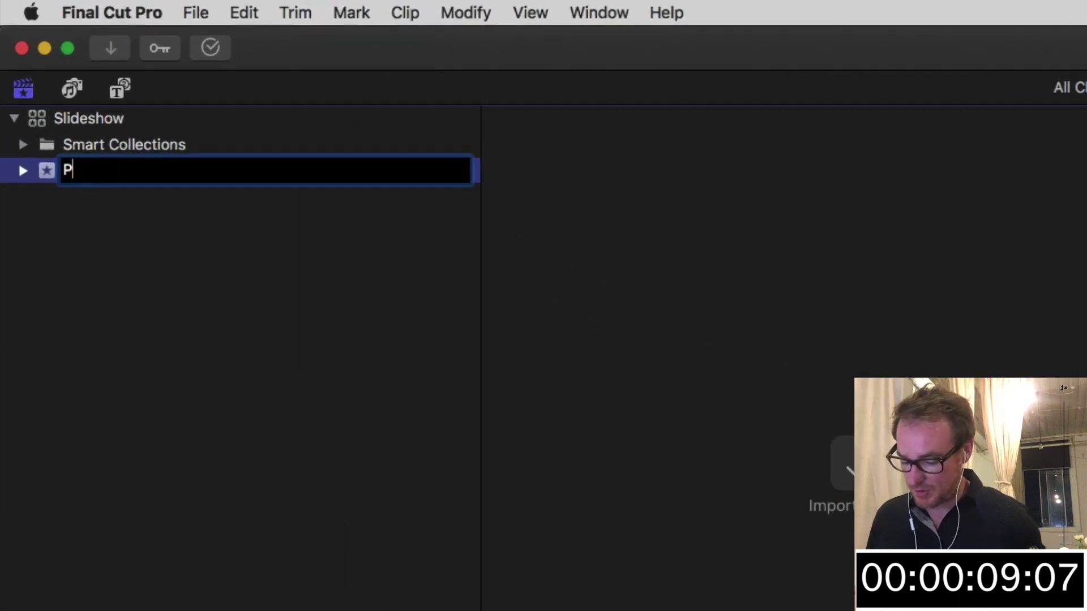
type("hotos")
key("Return")
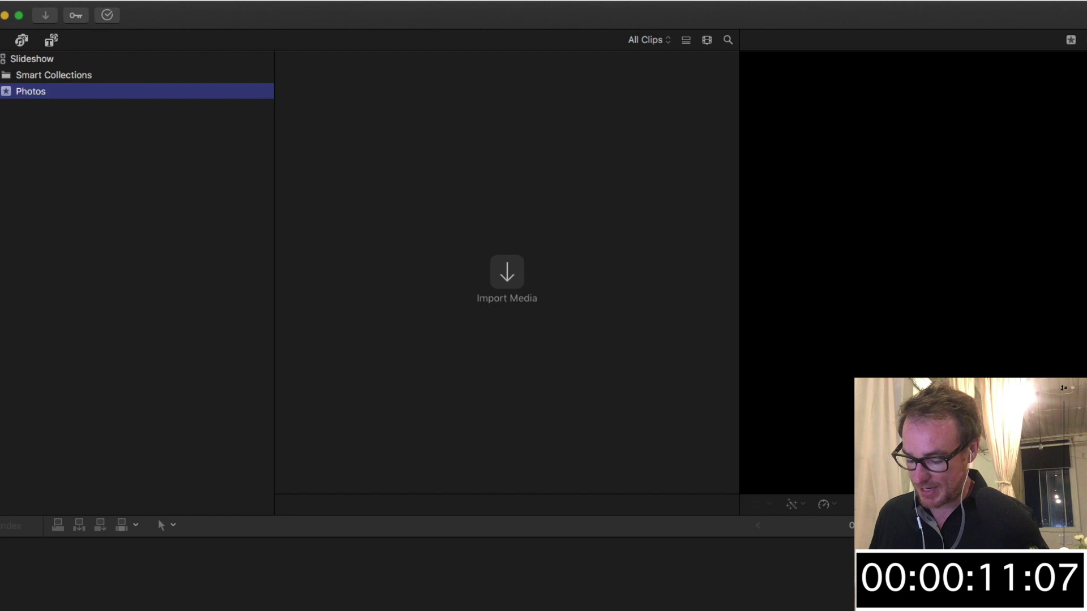
- Add two new events named Music and Edits, then select the Photos event
key("alt+n")
type("Music")
key("Return")
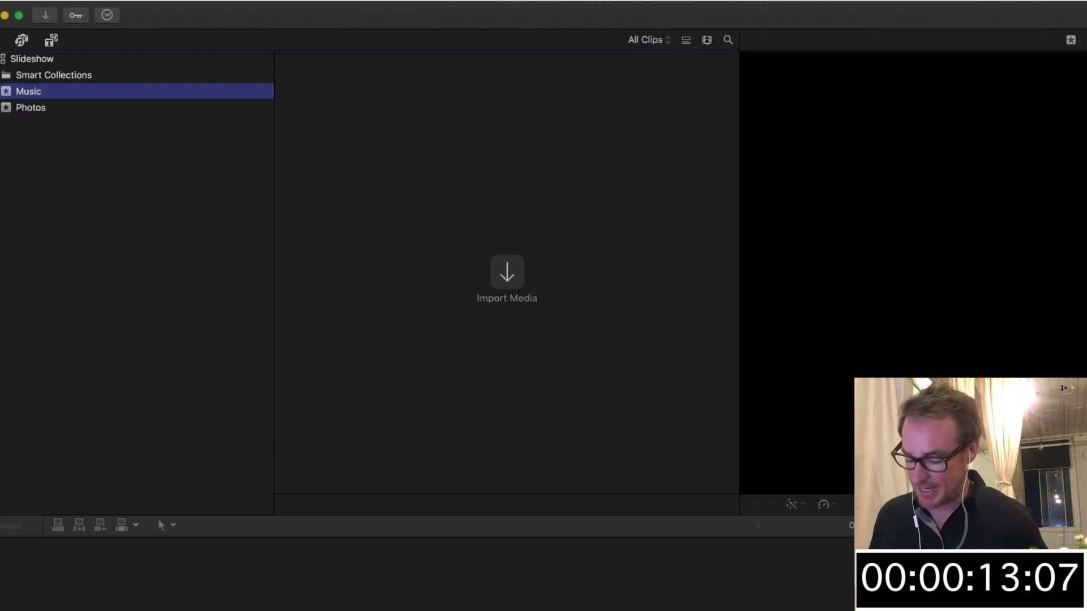
key("alt+n")
type("Edits")
key("Return")
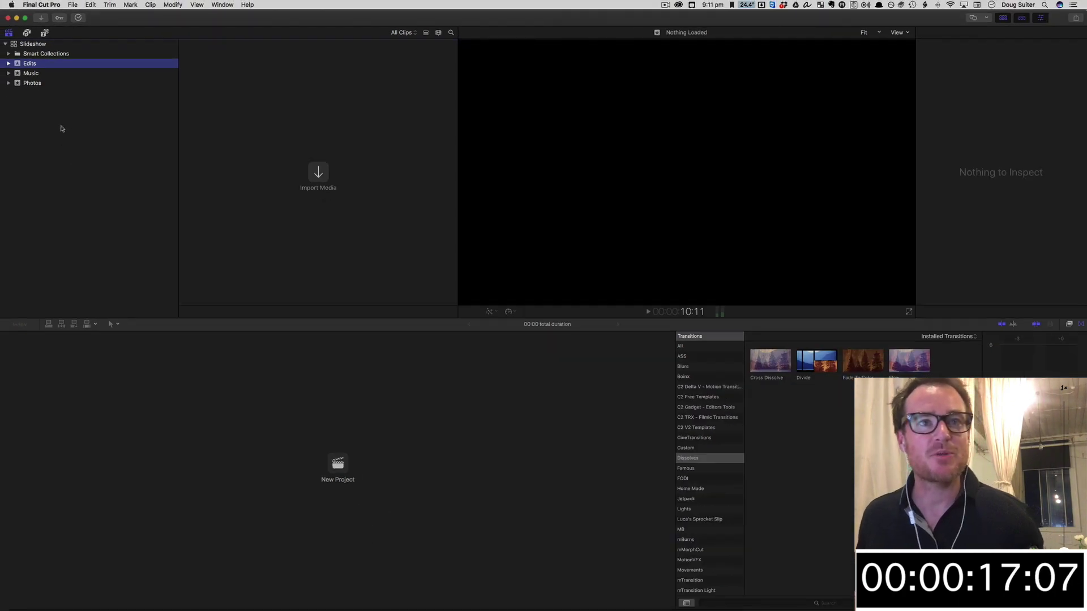
left_click(48, 85)
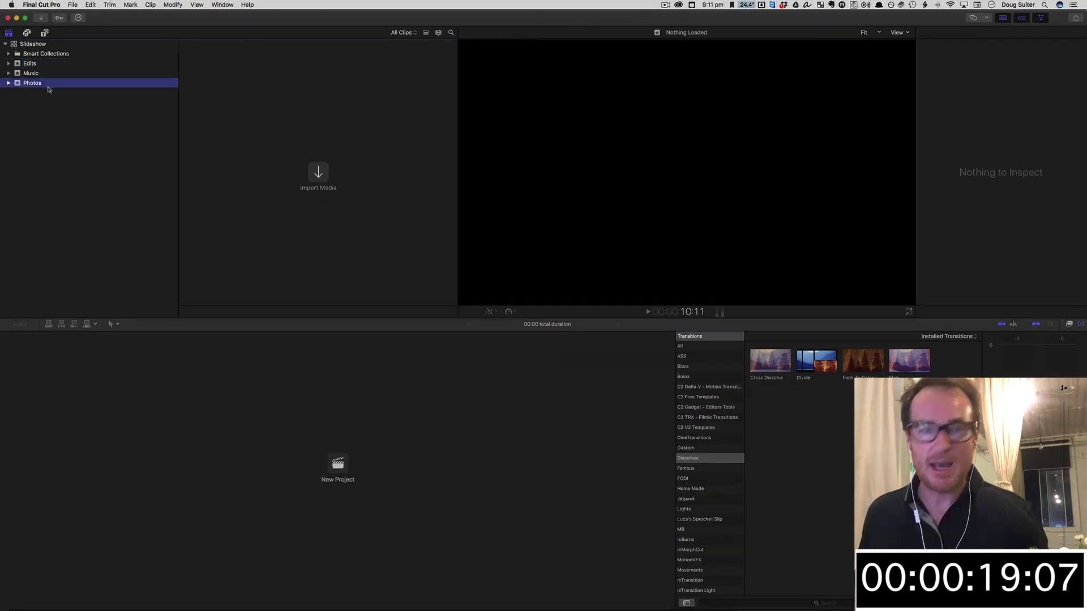
- Open the DayInTheLife folder and preview Robbins13.jpg full size in Quick Look
key("super+h")
double_click(452, 274)
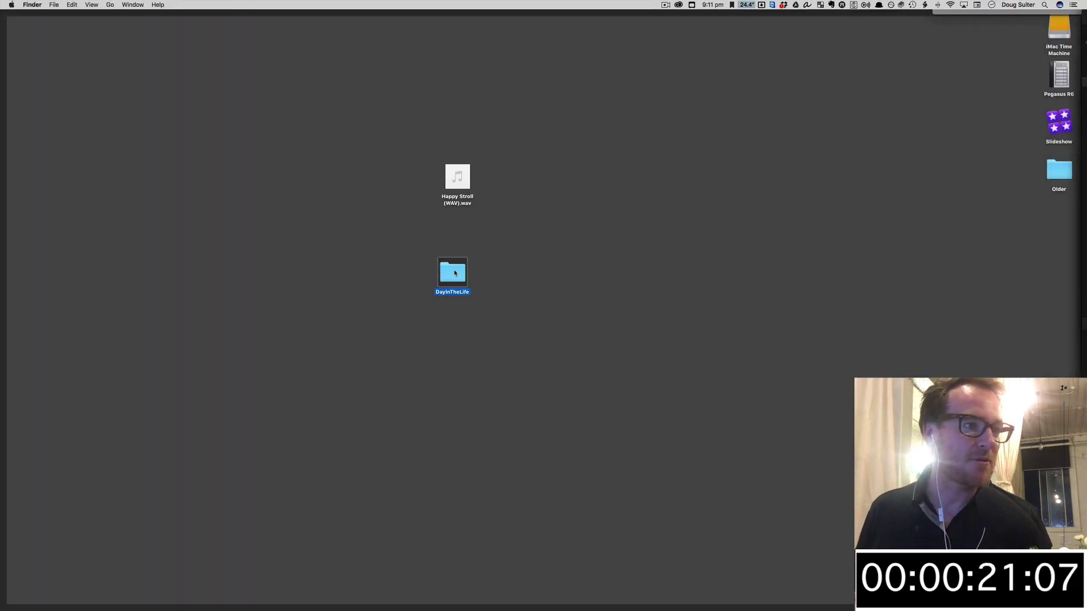
left_click(509, 258)
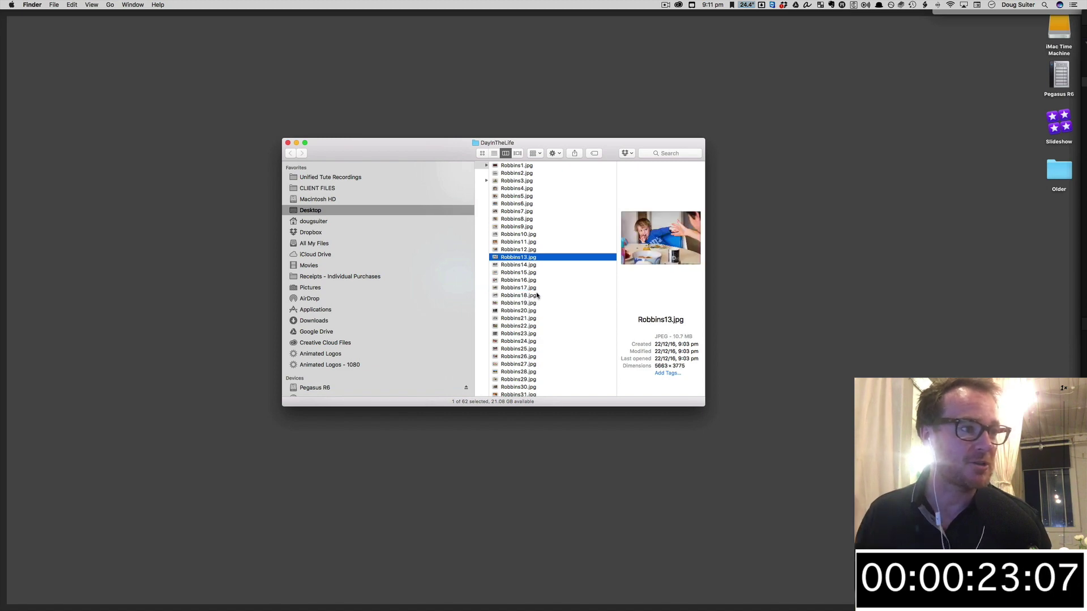
key("space")
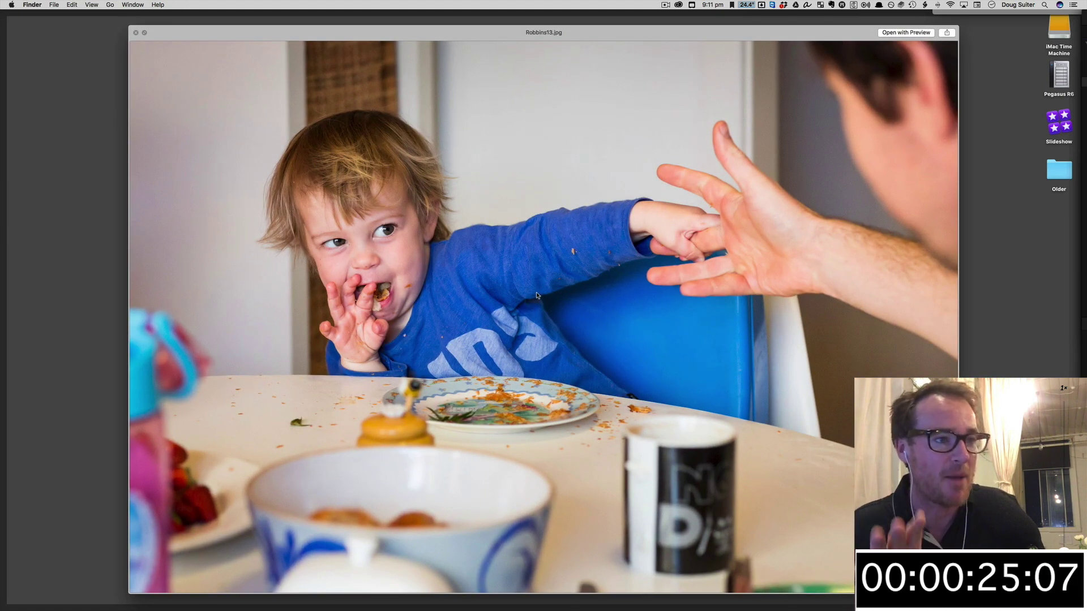
- Page through Robbins14 to Robbins18, then close the preview and clear the desktop
key("Right")
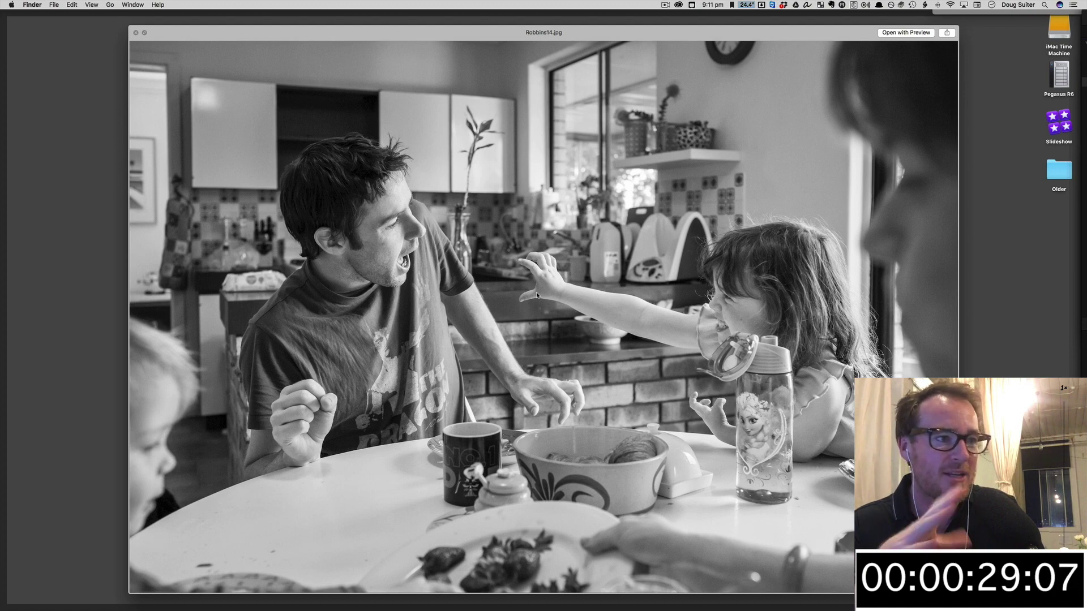
key("Right")
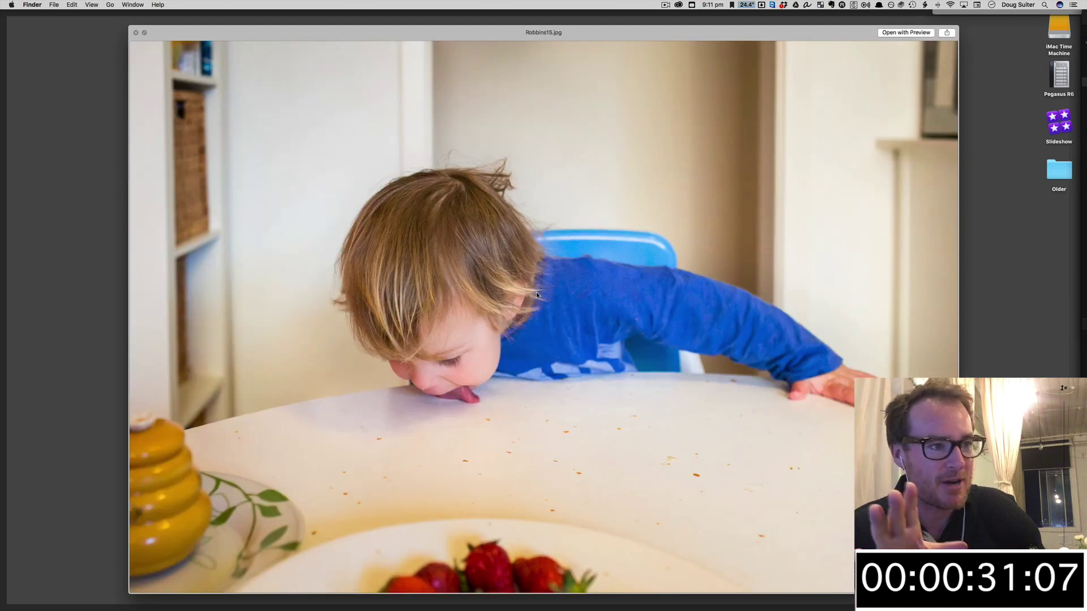
key("Right")
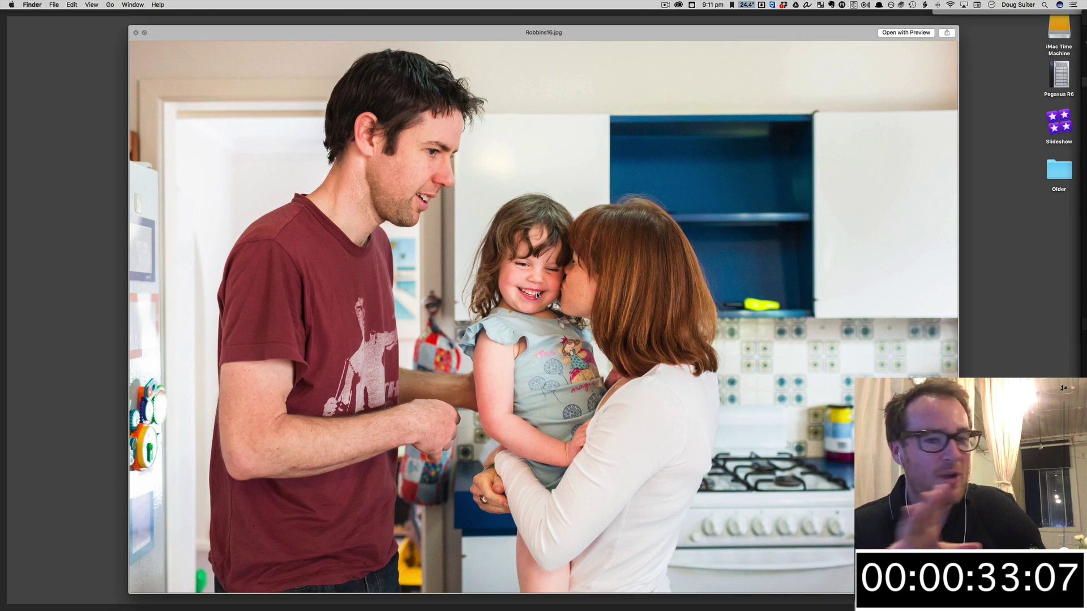
key("Right")
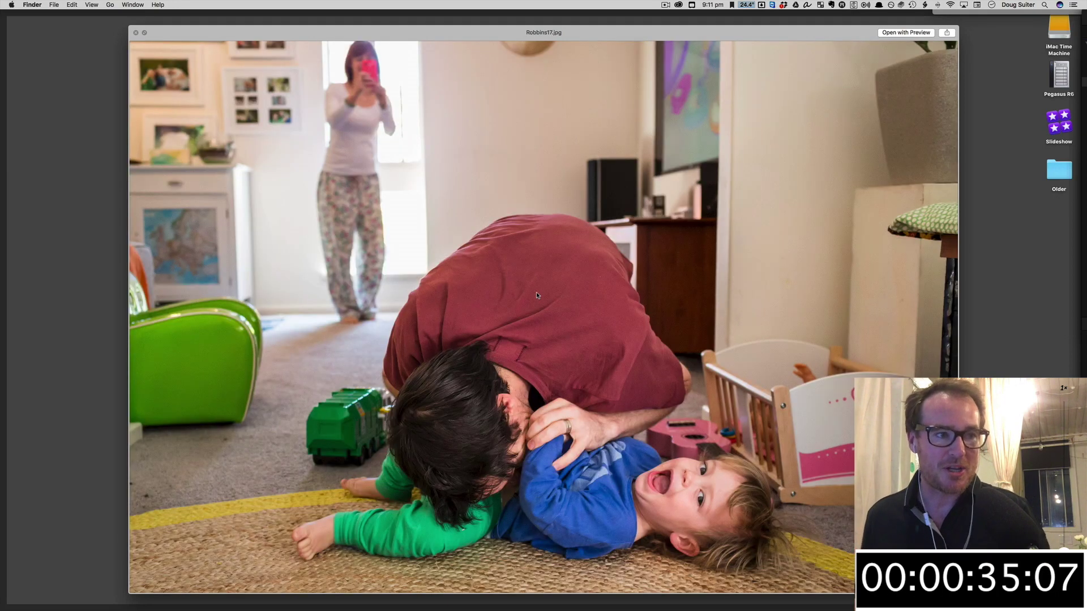
key("Right")
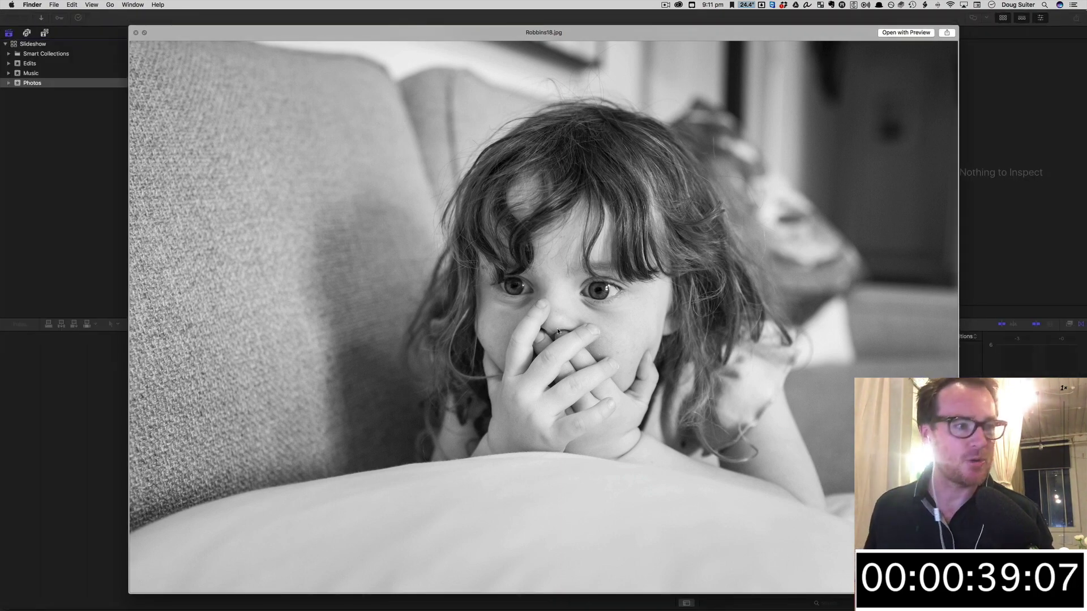
key("space")
key("F11")
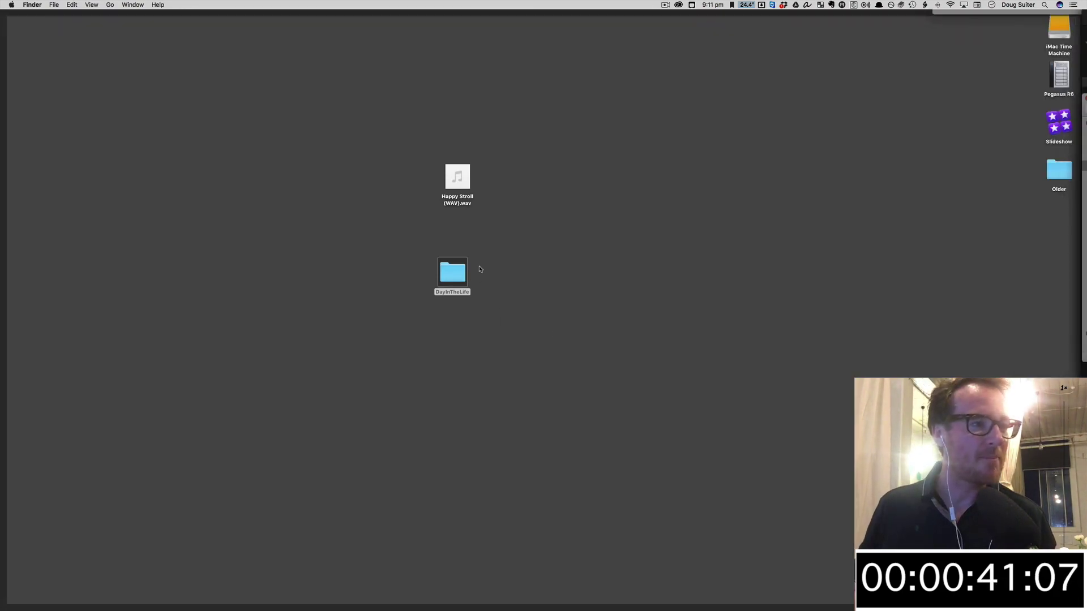
- Import the DayInTheLife folder into the Photos event and check the import task in Background Tasks
left_click_drag(453, 273, 232, 138)
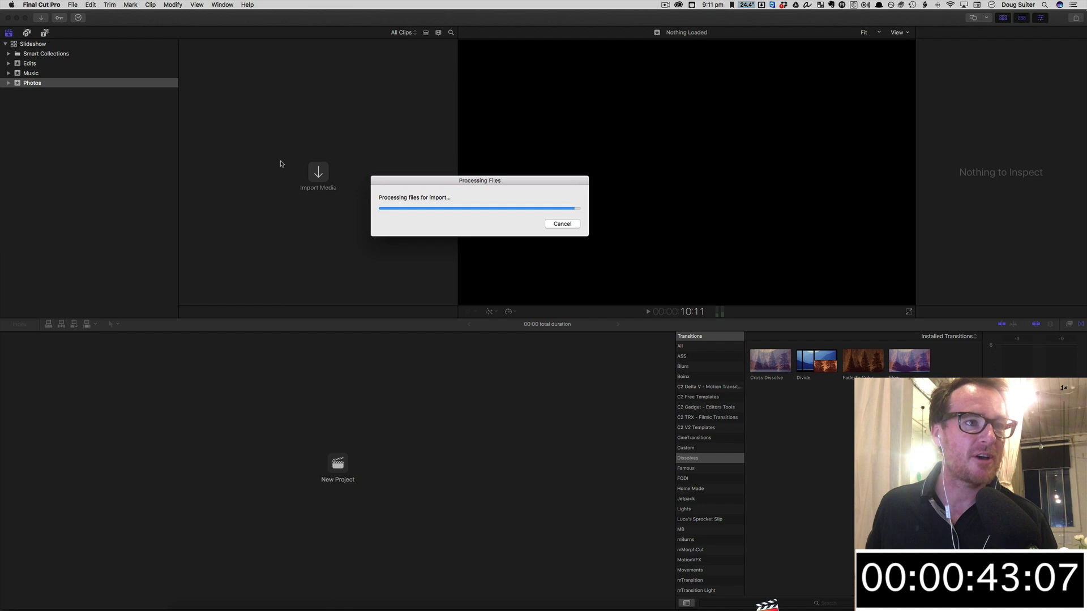
left_click(328, 163)
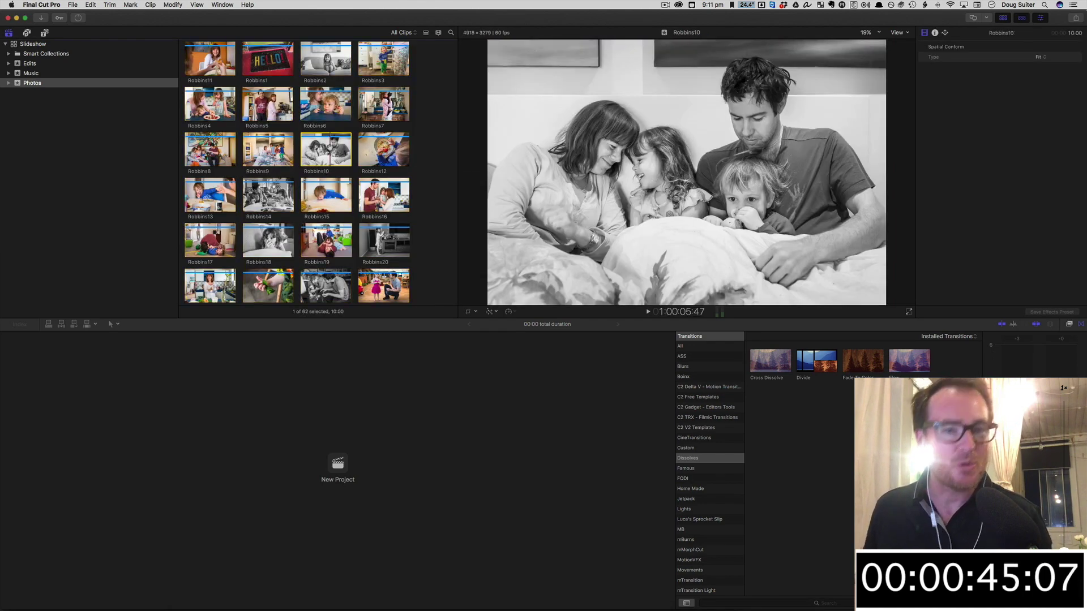
key("super+9")
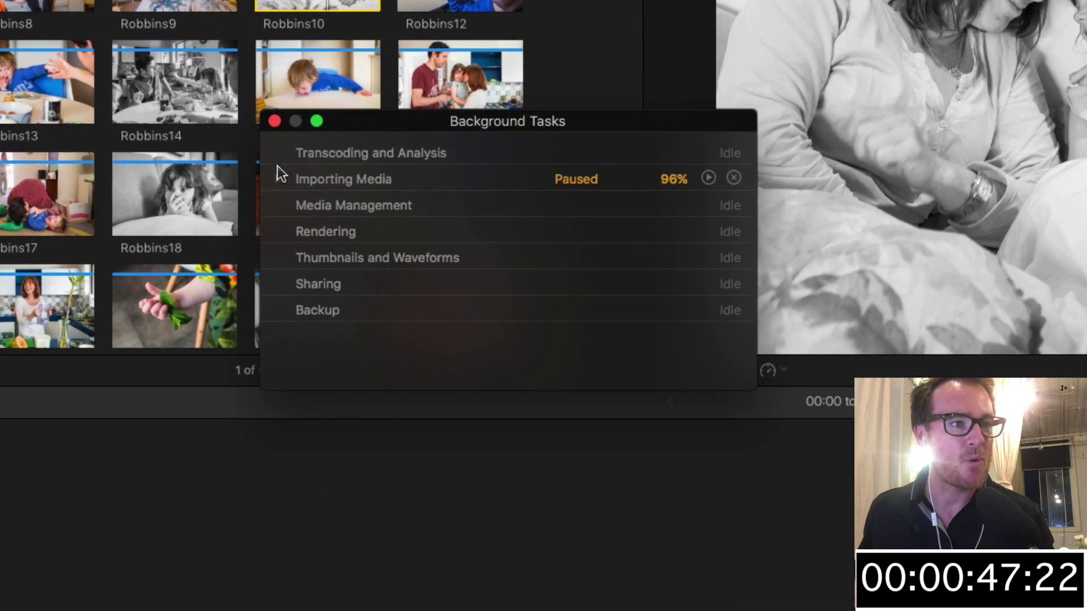
left_click(310, 234)
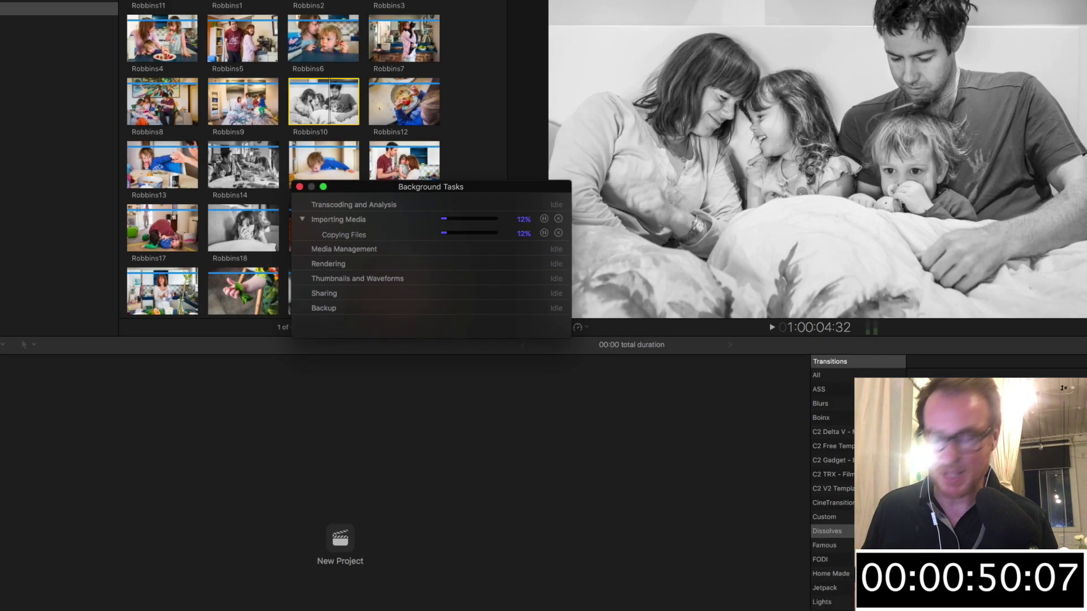
- Drag Happy Stroll (WAV).wav from the desktop into Final Cut Pro's Music event
key("super+h")
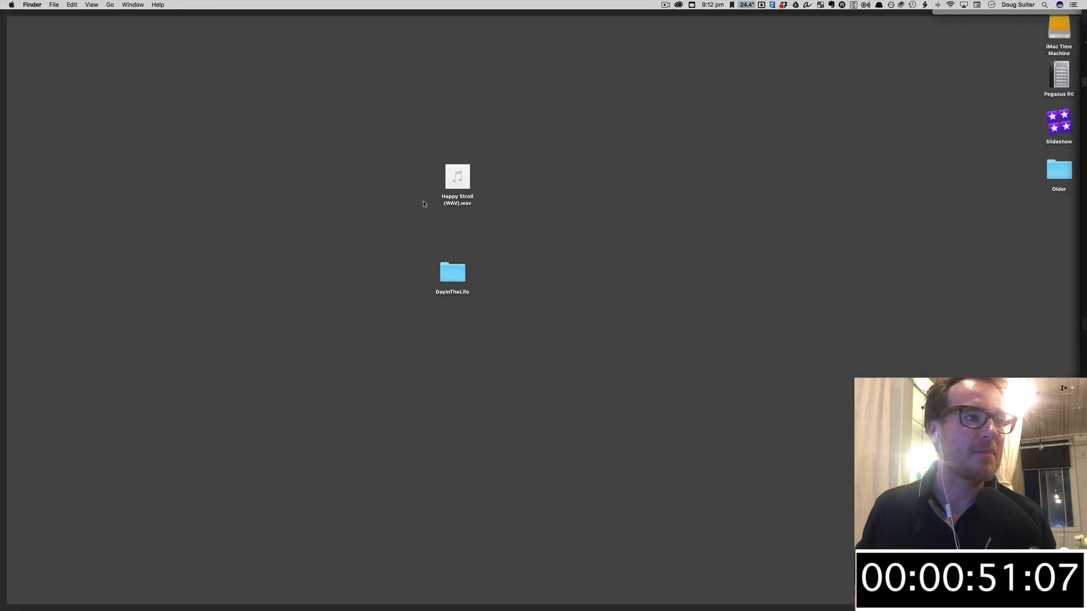
left_click_drag(457, 180, 35, 65)
key("super+Tab")
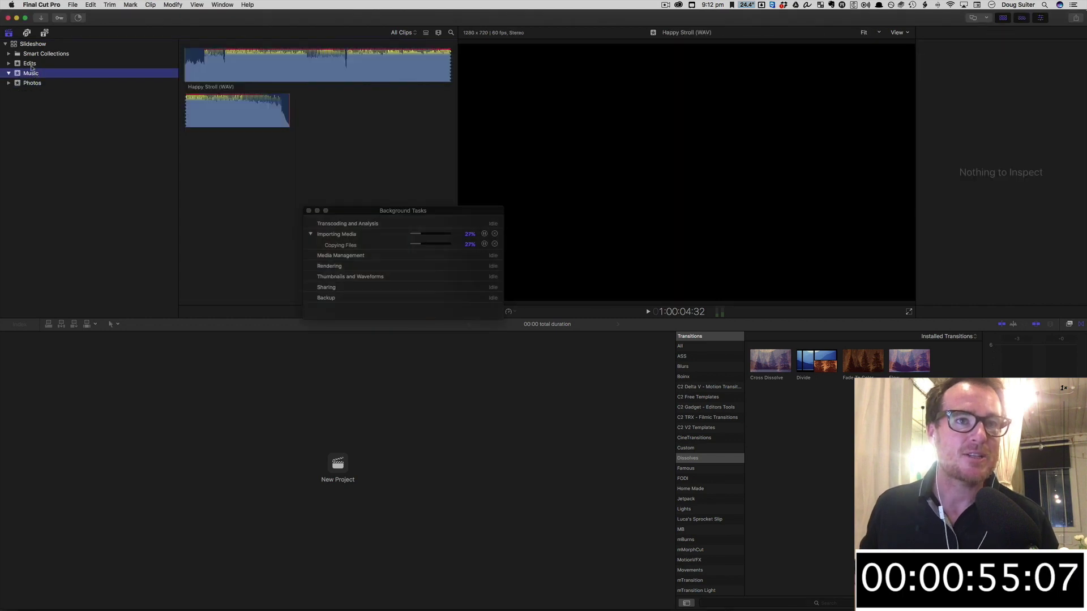
- Create a new project named Edit 1 in the Edits event
left_click(32, 64)
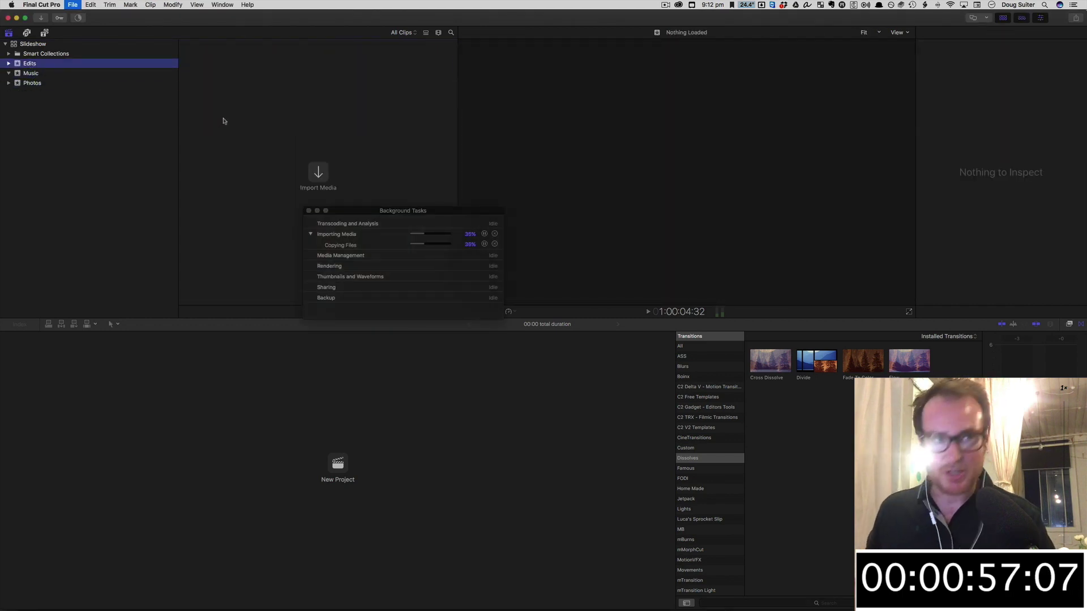
key("super+n")
type("Edit 1")
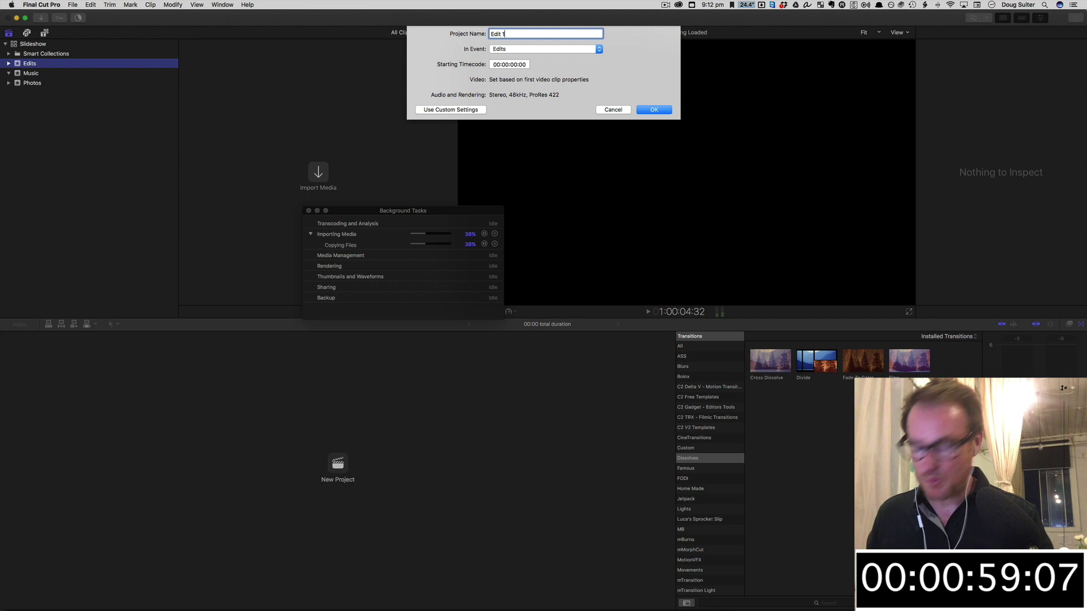
key("Return")
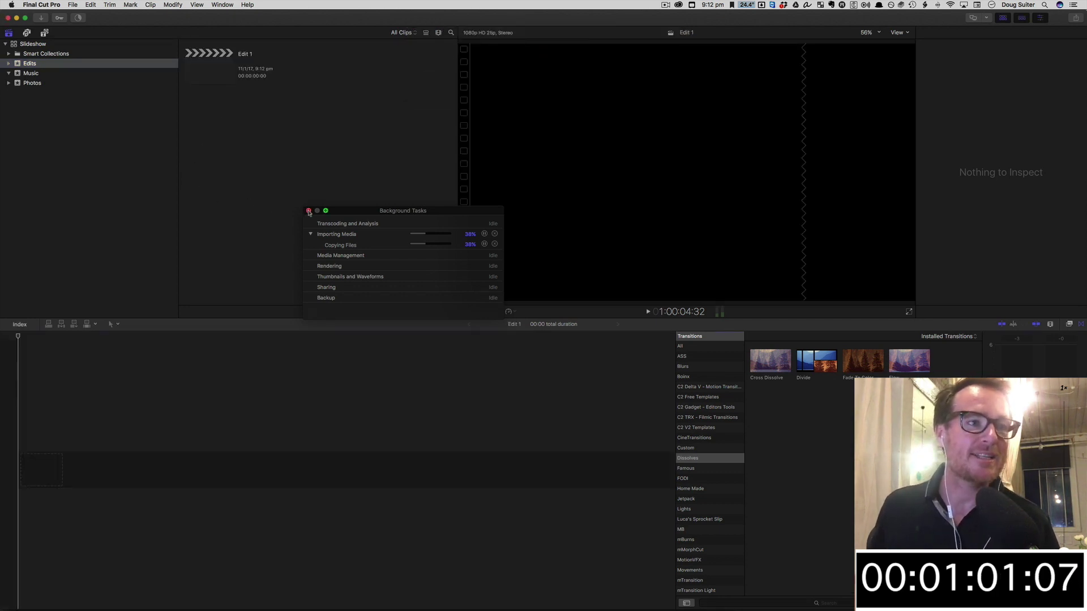
left_click(309, 211)
- Append all 62 photos from the Photos event to the storyline
left_click(87, 83)
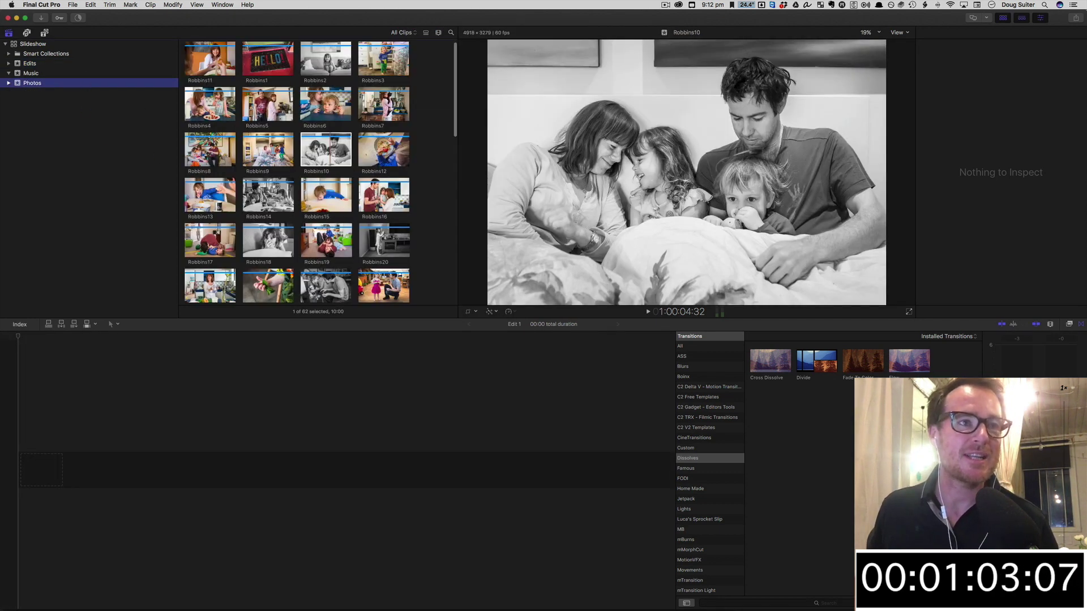
left_click(258, 112)
key("super+a")
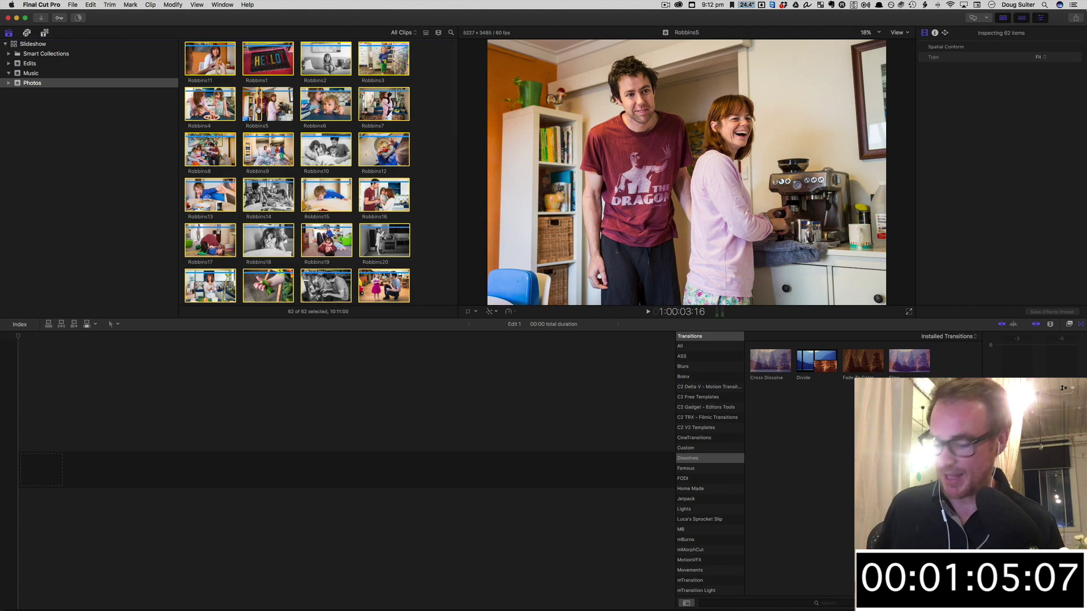
key("e")
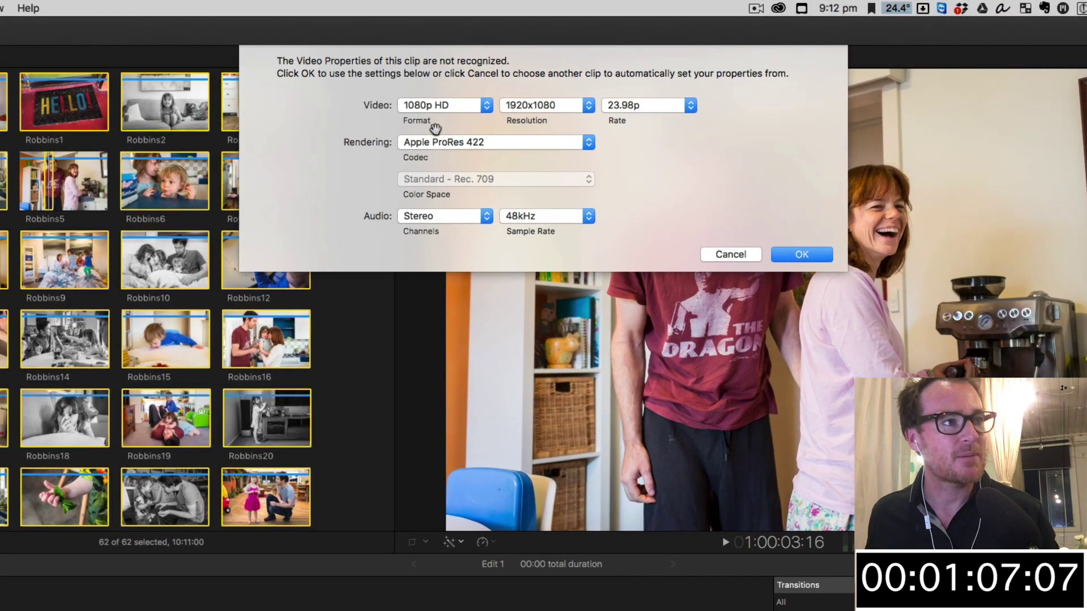
- Set the project video properties to 1080p HD at 25p
left_click(640, 111)
left_click(642, 132)
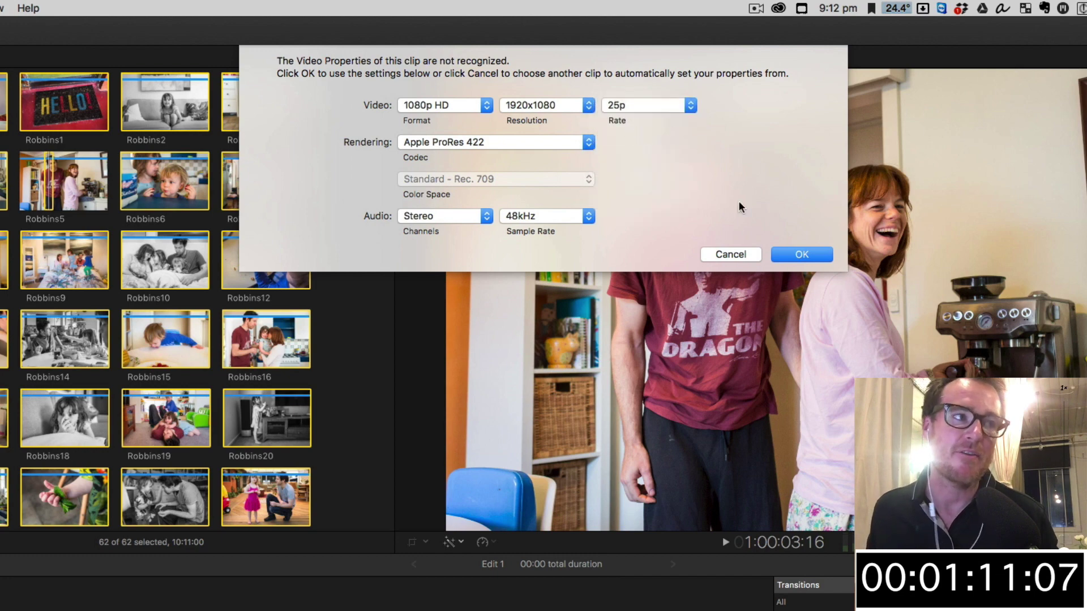
left_click(795, 255)
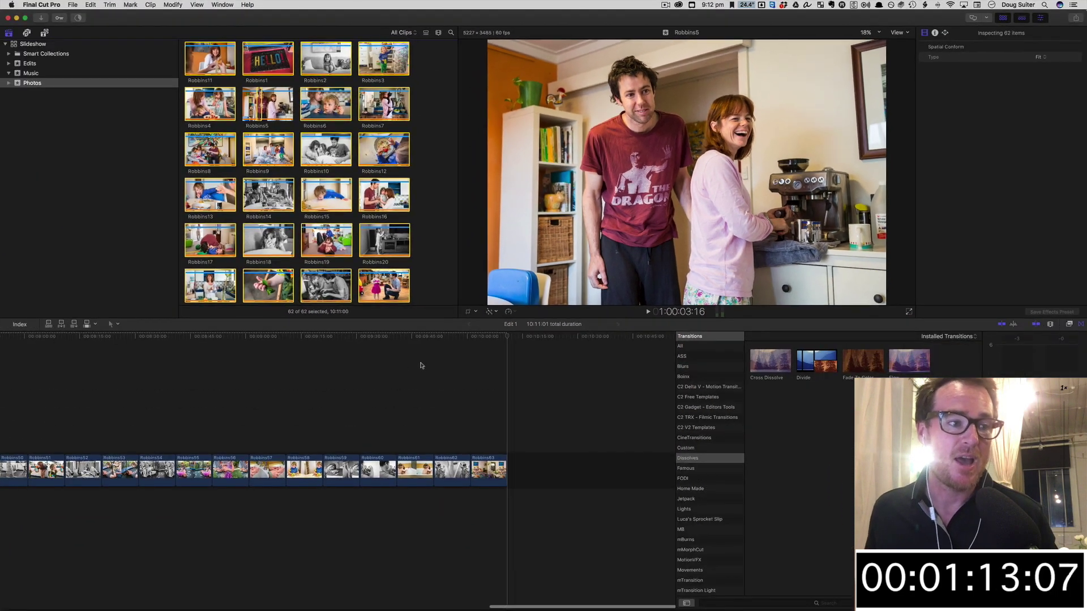
left_click(437, 391)
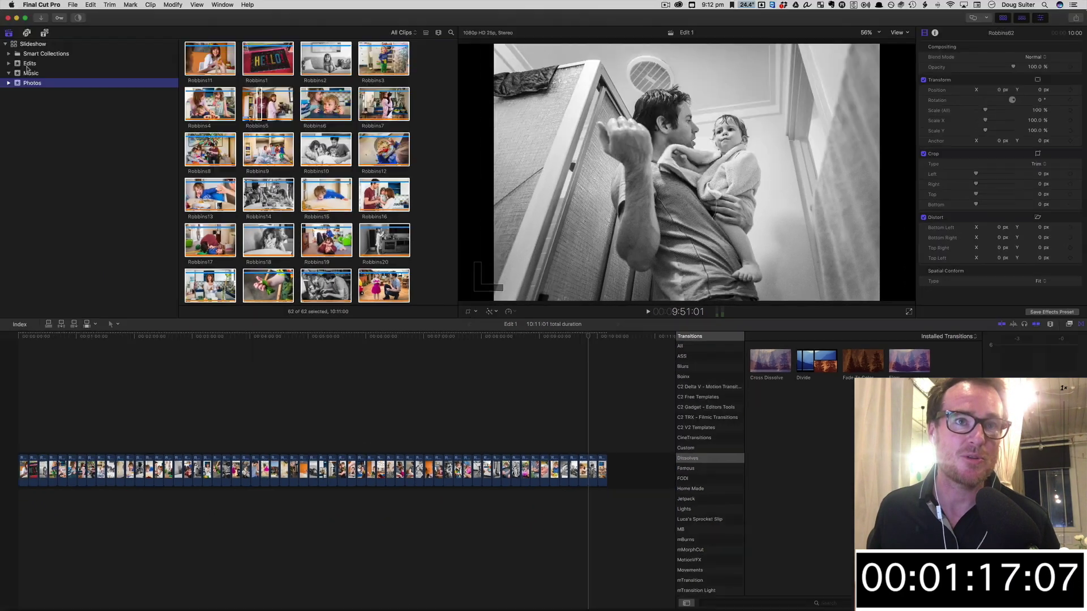
- Connect the Happy Stroll music beneath the photos at the timeline start
left_click(105, 75)
left_click(271, 67)
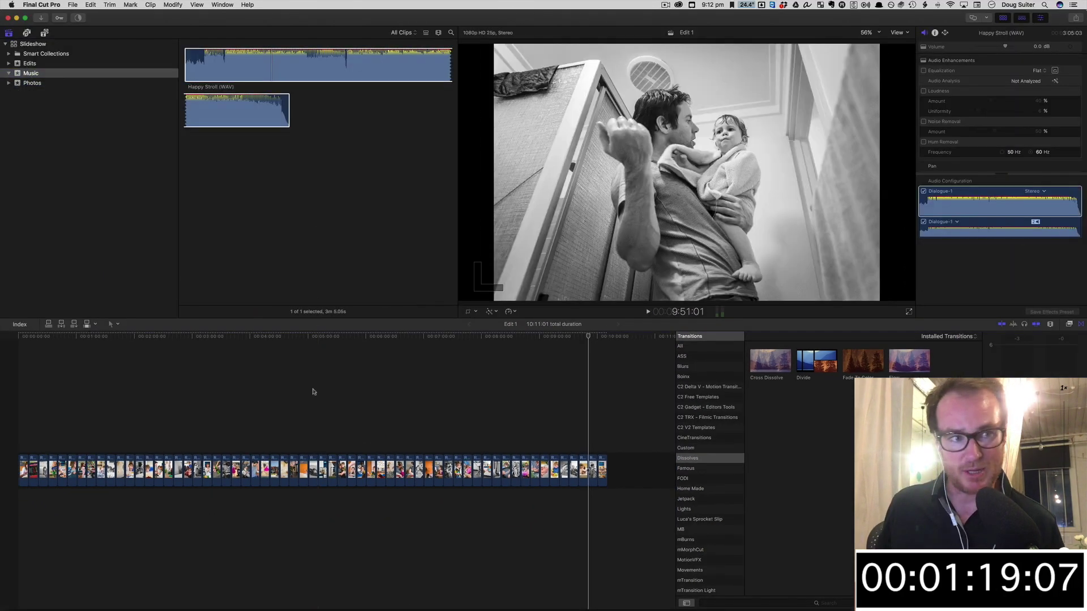
key("q")
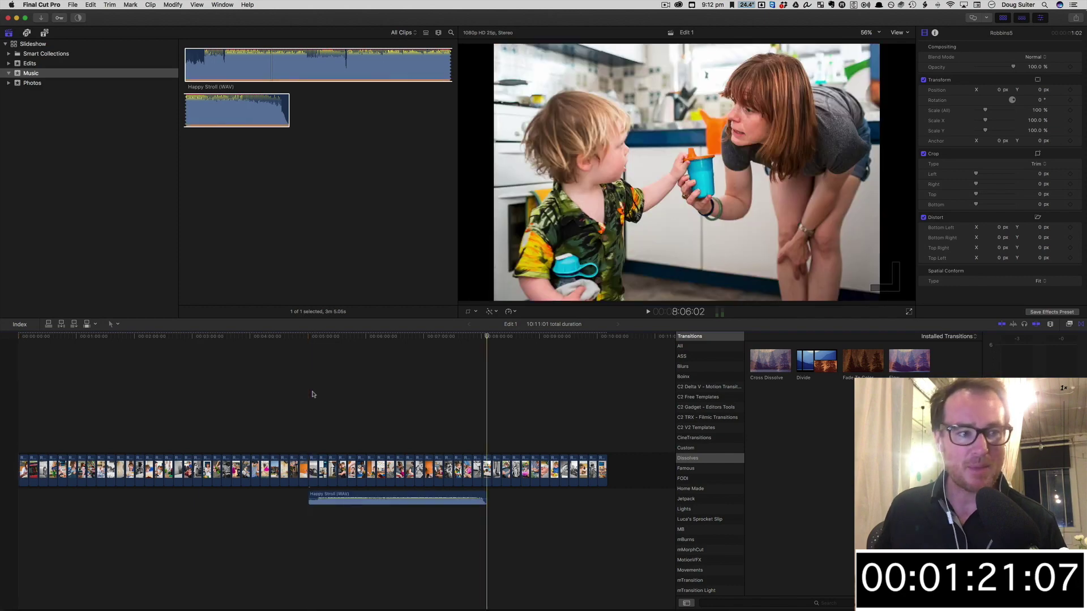
left_click_drag(352, 505, 22, 514)
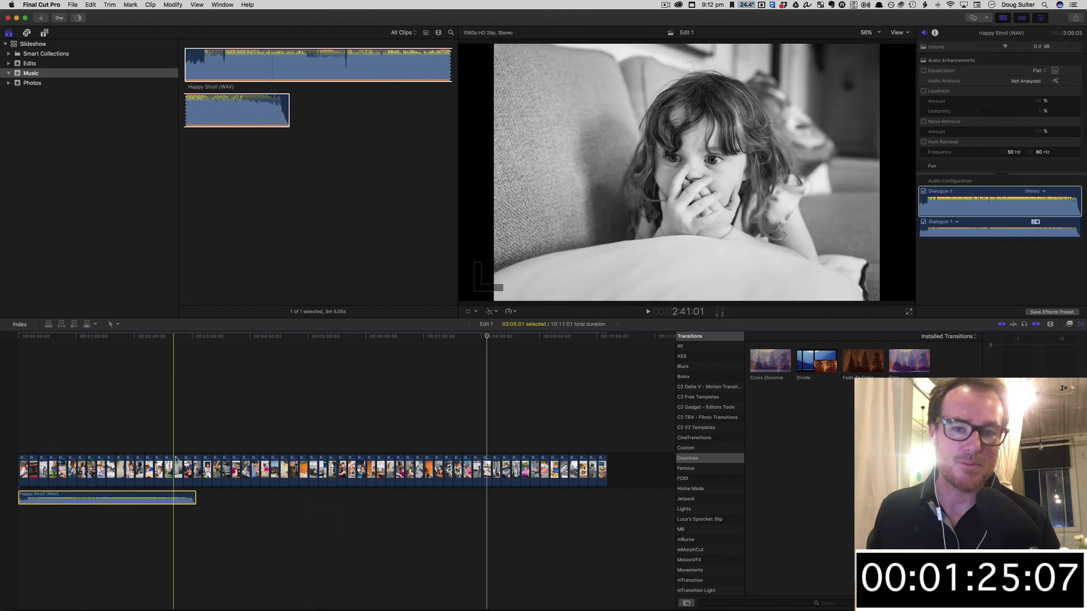
- Set every photo clip's duration to 3 seconds (300)
key("super+a")
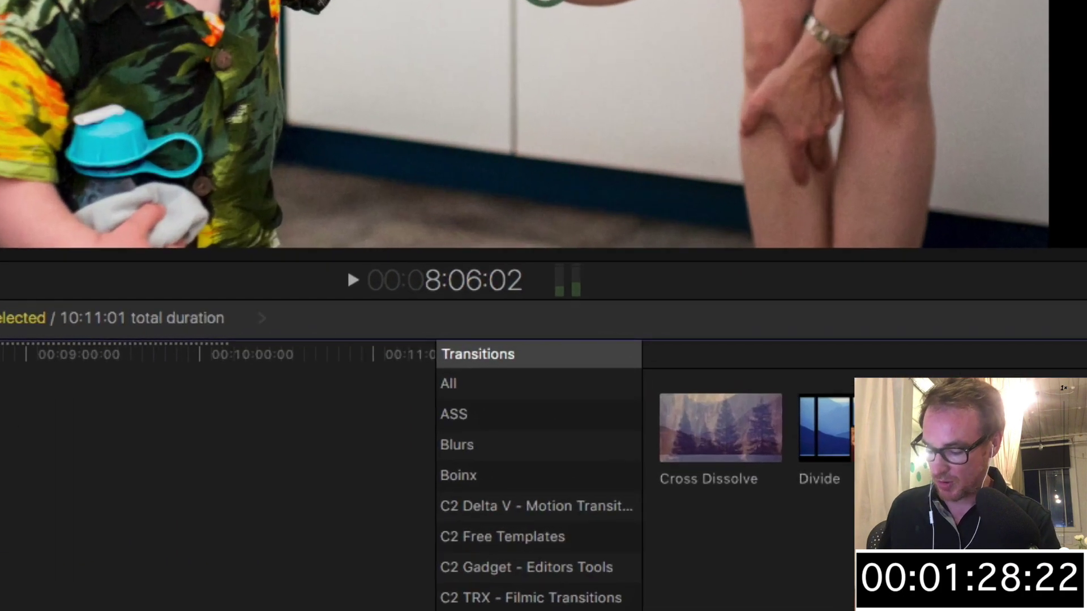
key("ctrl+d")
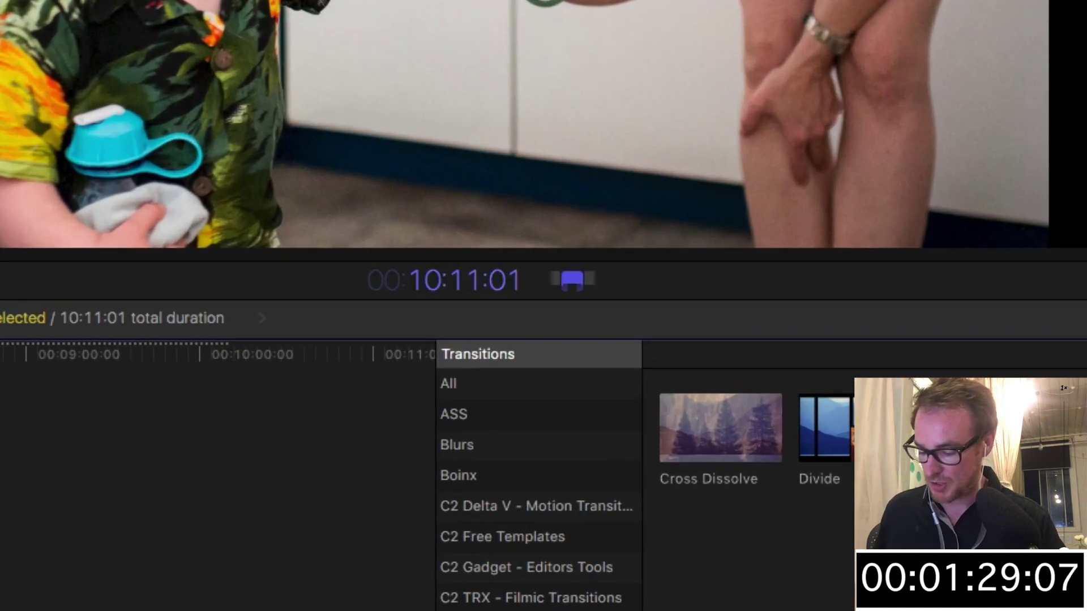
type("300")
key("Return")
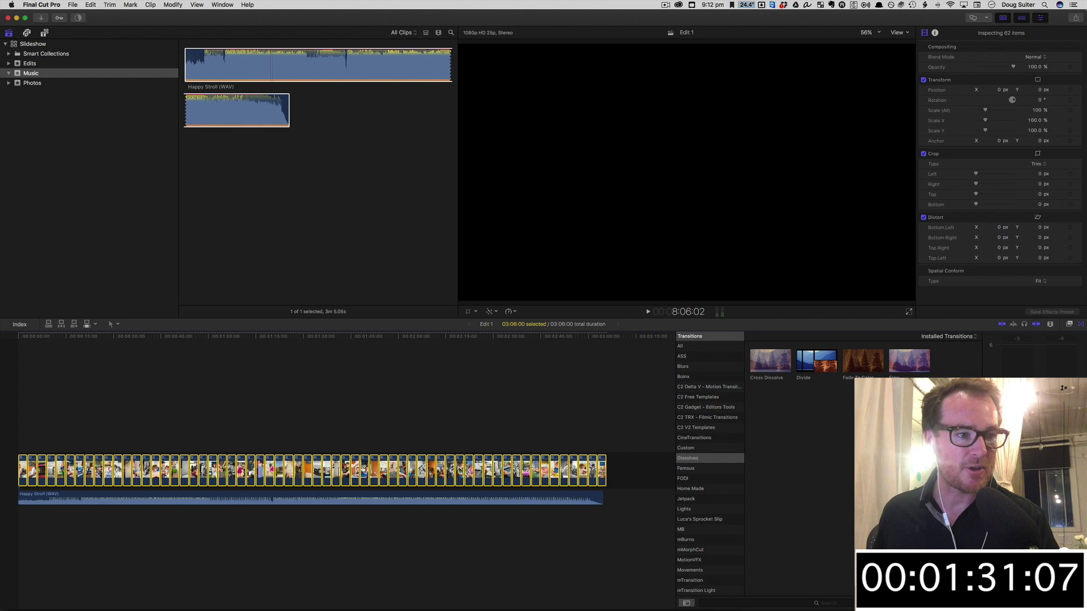
left_click(304, 429)
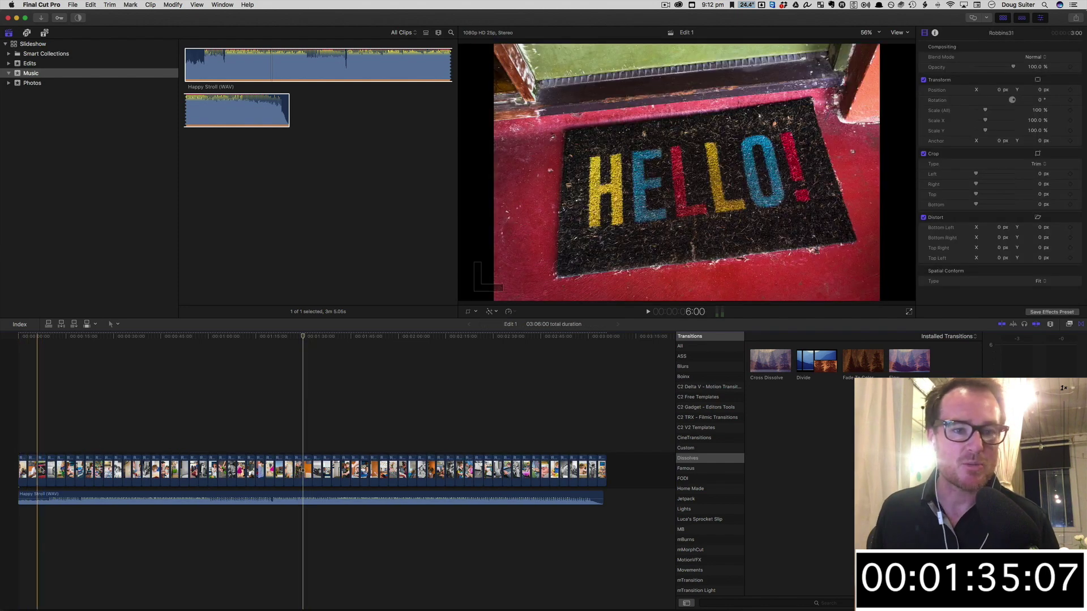
- Move the HELLO photo to the start, realign the music with it, and play back
left_click_drag(41, 470, 22, 470)
left_click(56, 496)
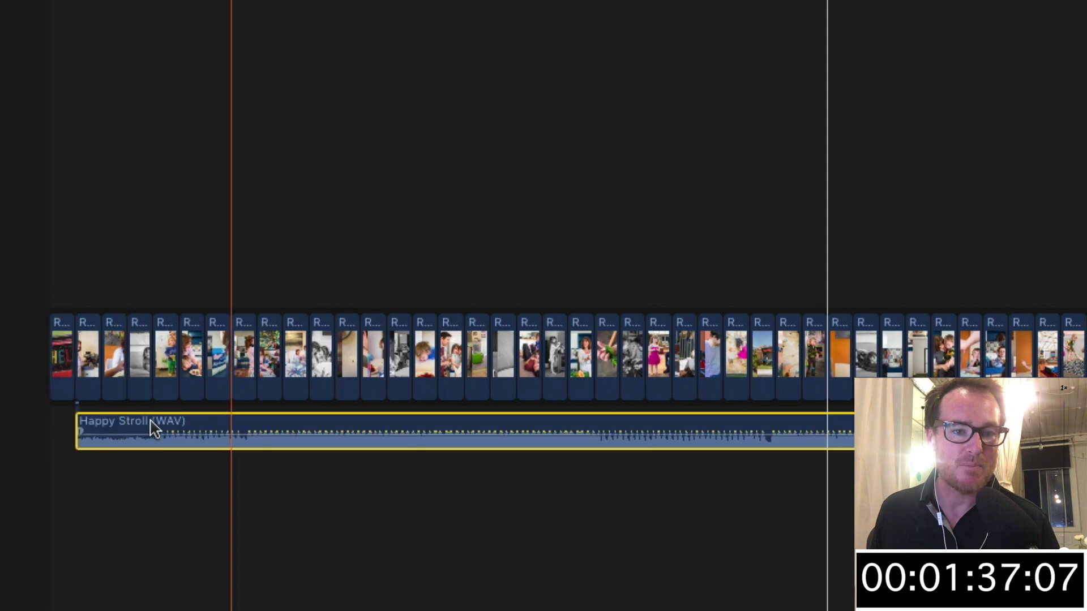
left_click_drag(154, 428, 128, 429)
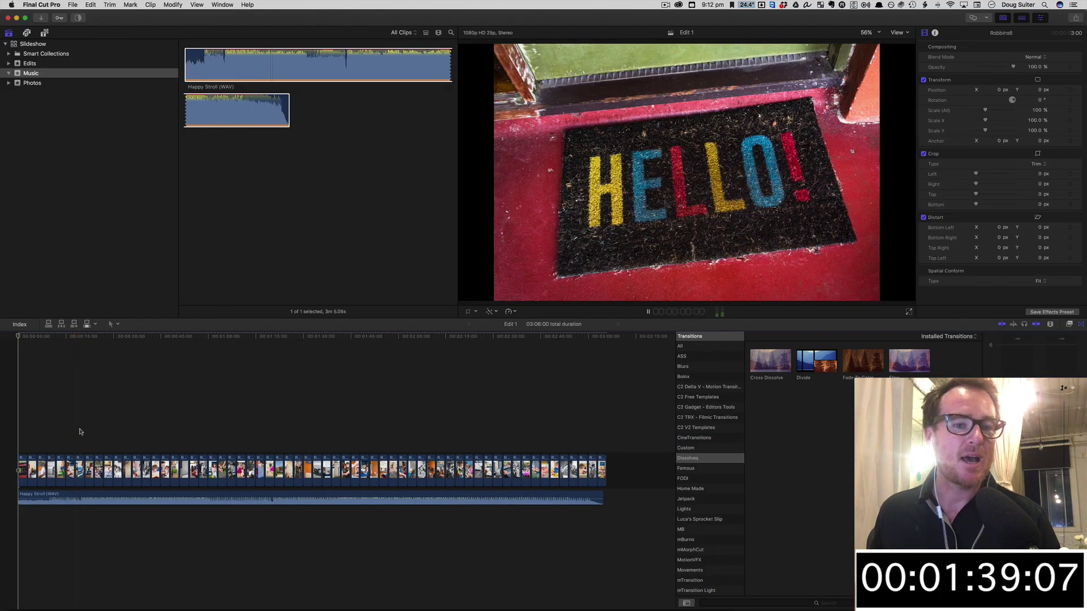
key("space")
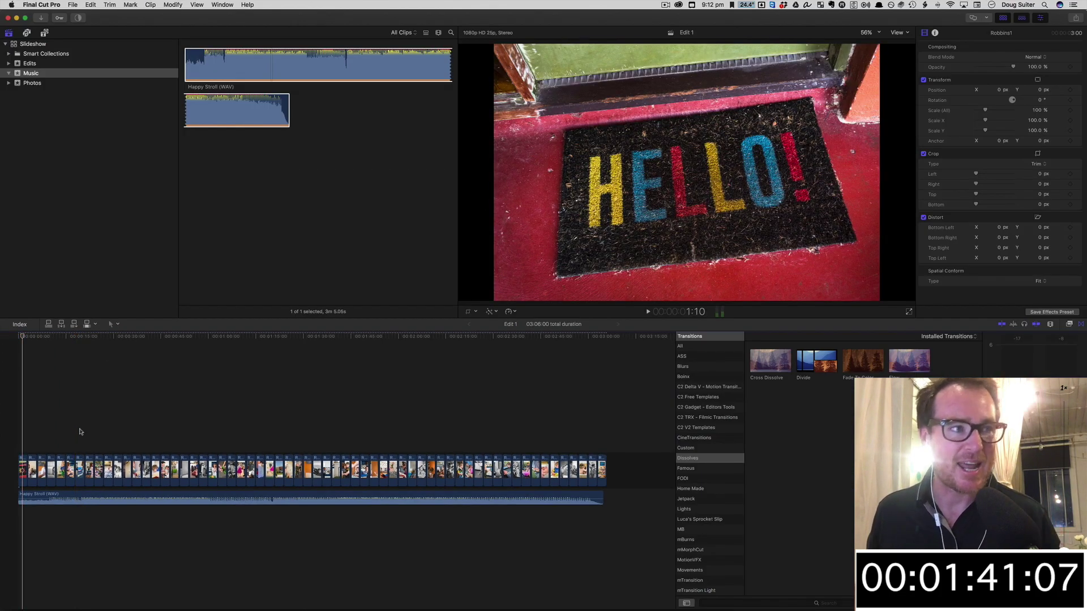
- Give the HELLO photo a Ken Burns crop with swapped start and end framing, then drag-select across the timeline clips
left_click(24, 470)
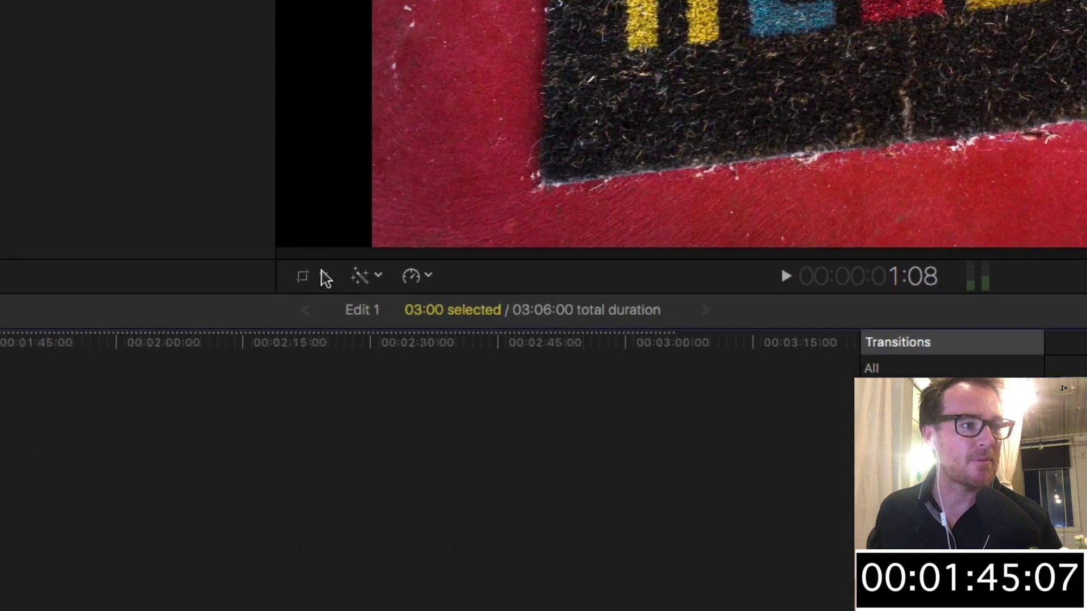
left_click(468, 312)
left_click(939, 235)
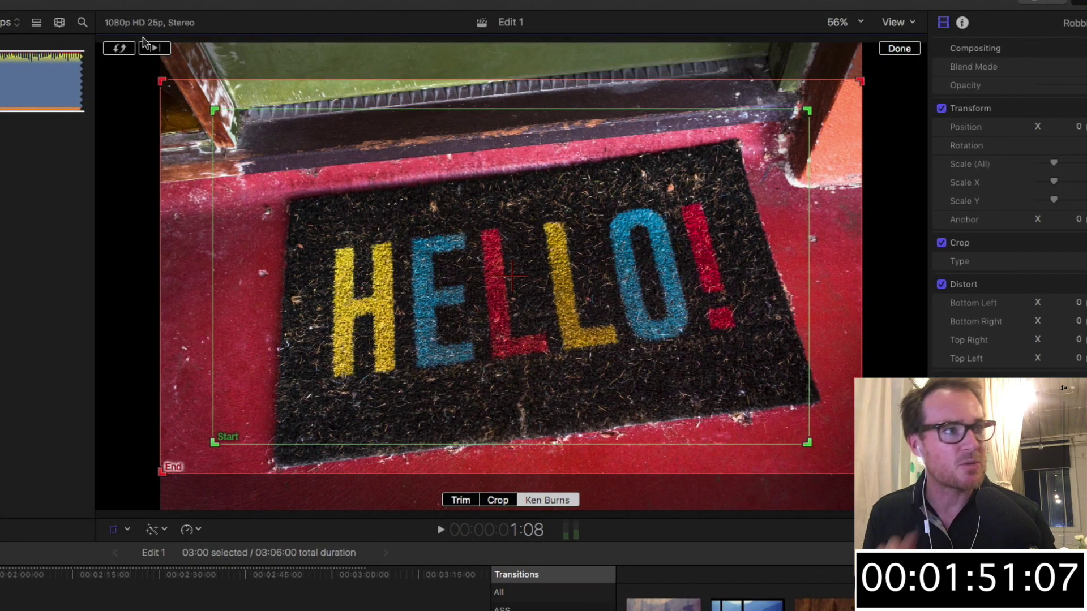
left_click(119, 48)
left_click(898, 49)
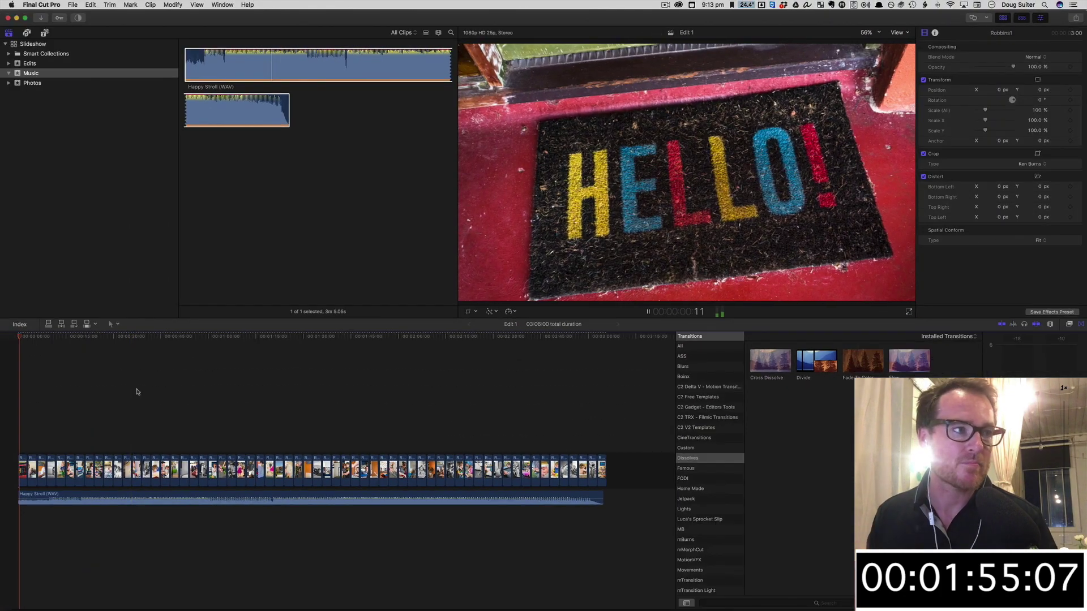
key("space")
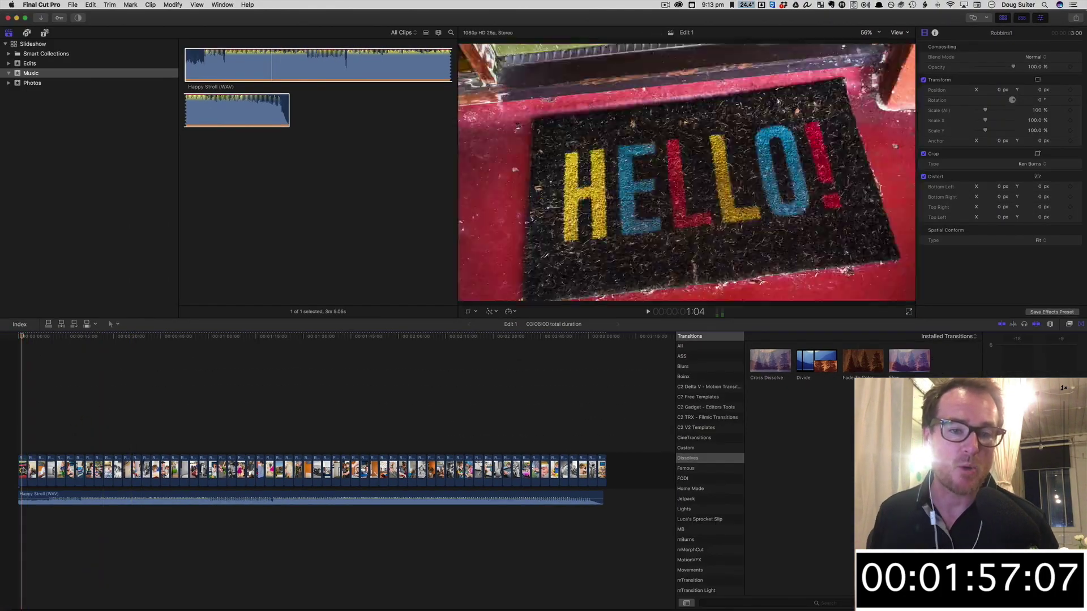
left_click(23, 470)
left_click_drag(47, 451, 673, 479)
- Paste the HELLO photo's Ken Burns crop onto the other 61 clips and play back to check
key("shift+z")
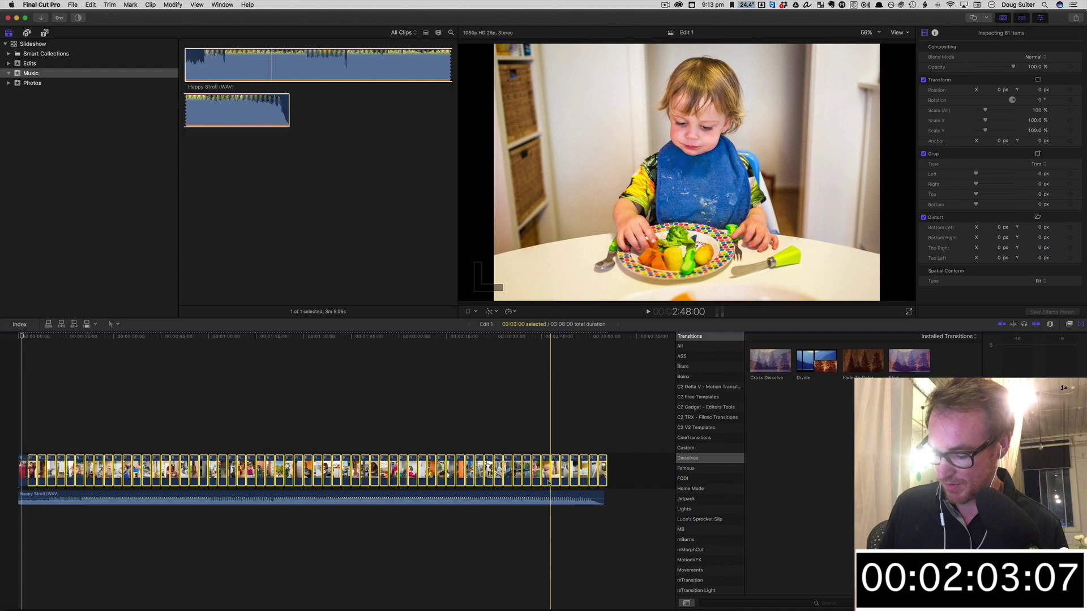
key("shift+super+v")
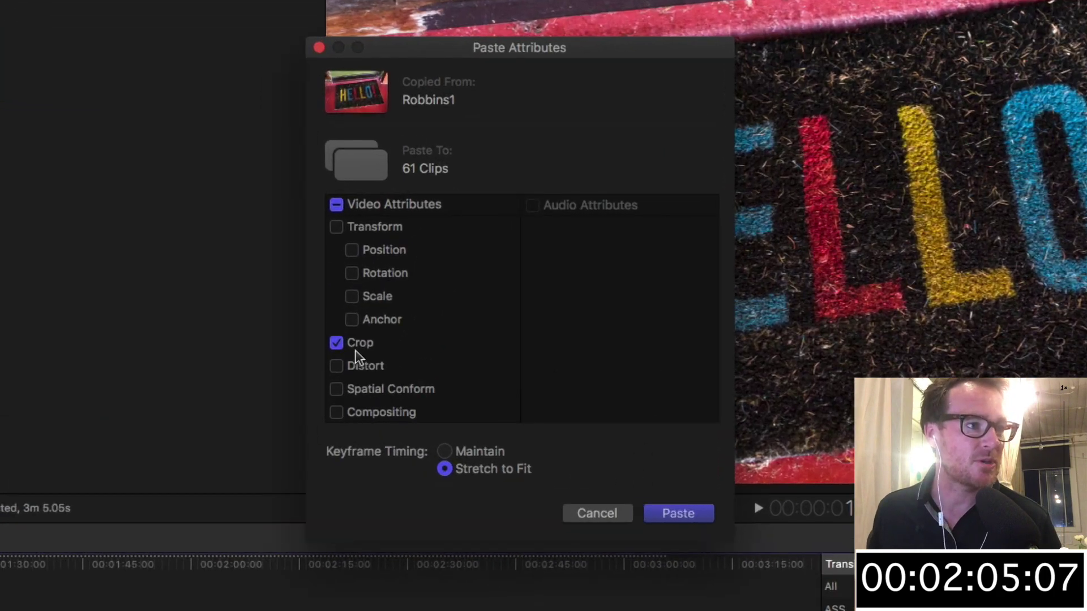
left_click(684, 512)
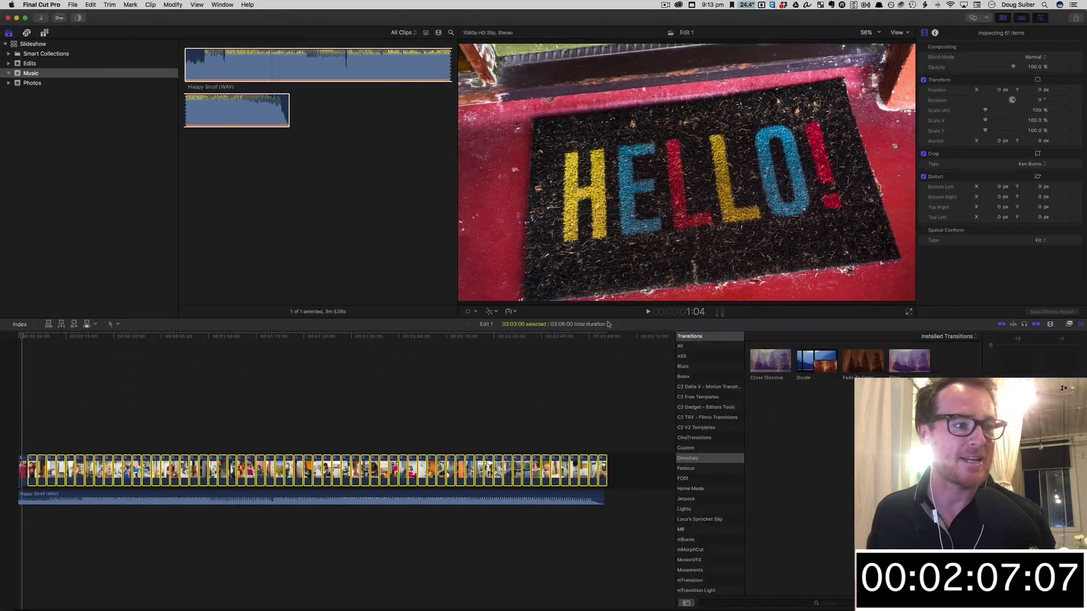
key("space")
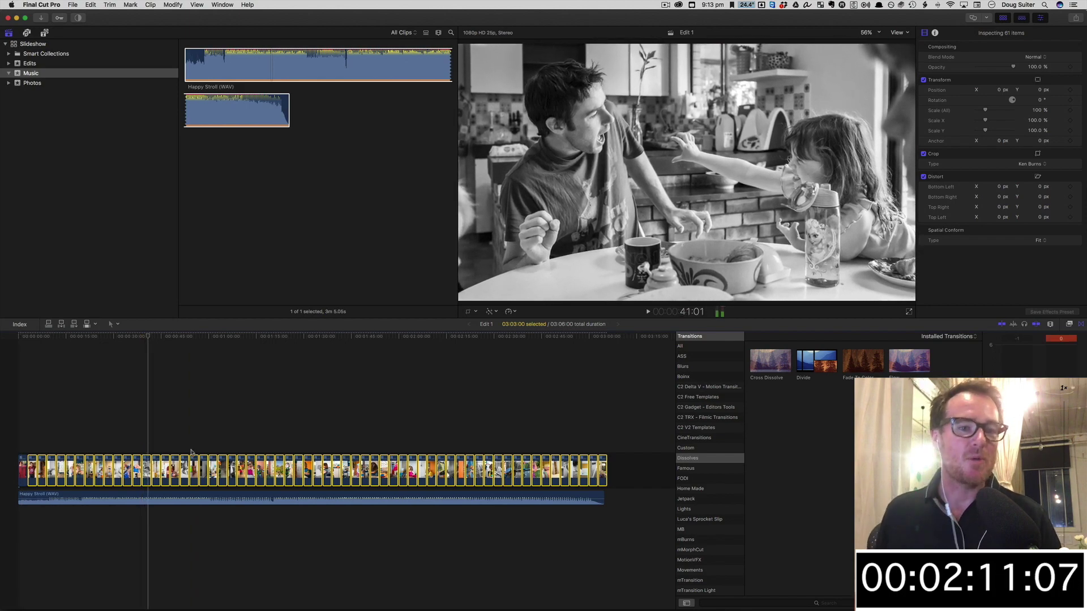
left_click(227, 433)
left_click_drag(617, 466, 16, 480)
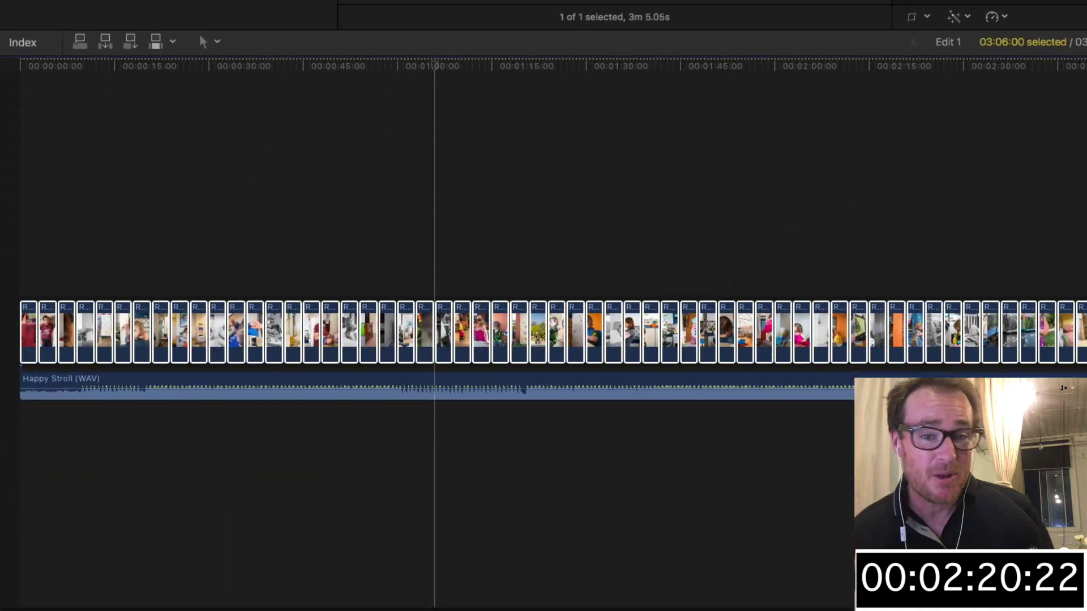
- Add Cross Dissolve transitions between all 62 photos and play back to check them
key("super+t")
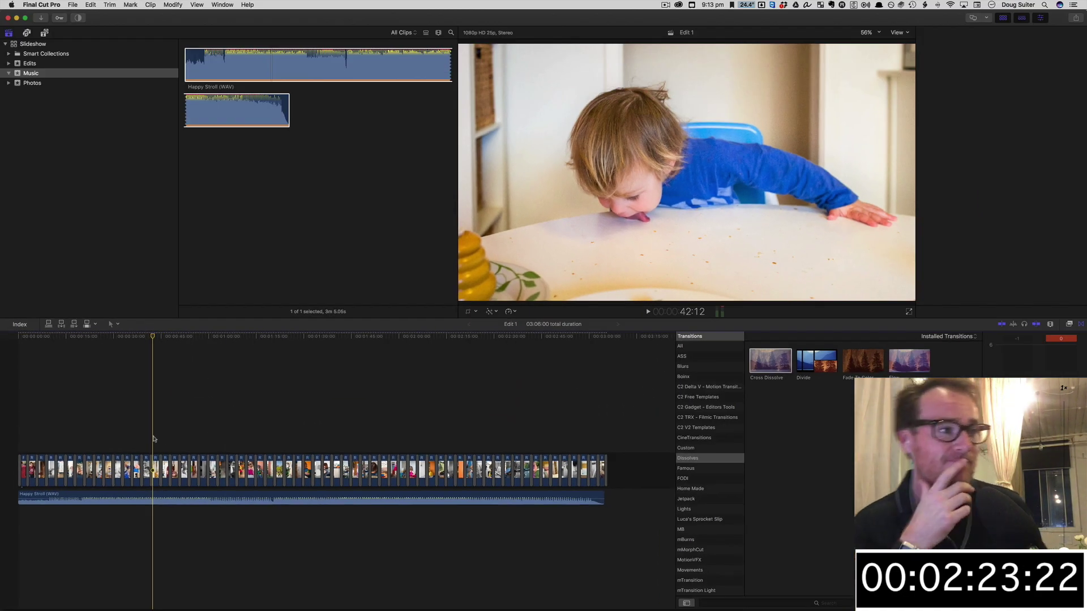
key("super+4")
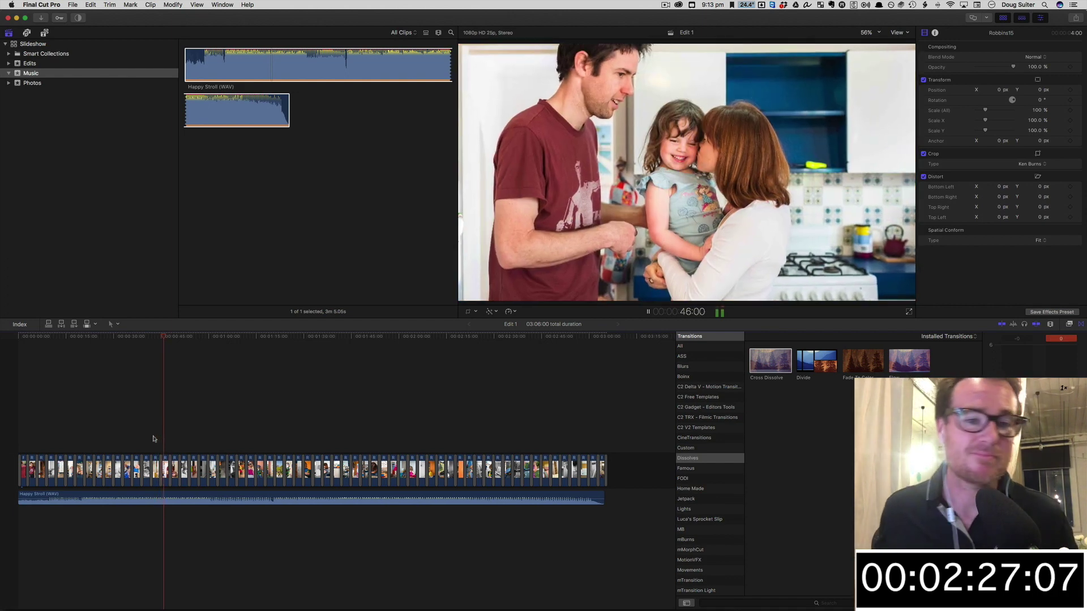
key("space")
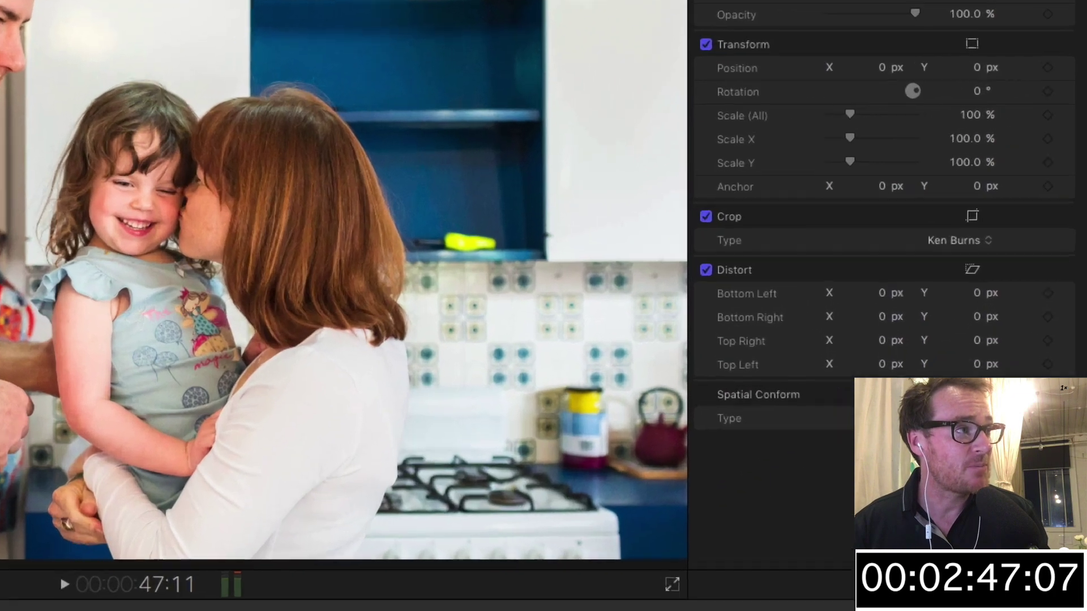
- Export Edit 1 to a file using the H.264 Better Quality video codec at 1920 x 1080
left_click(1075, 18)
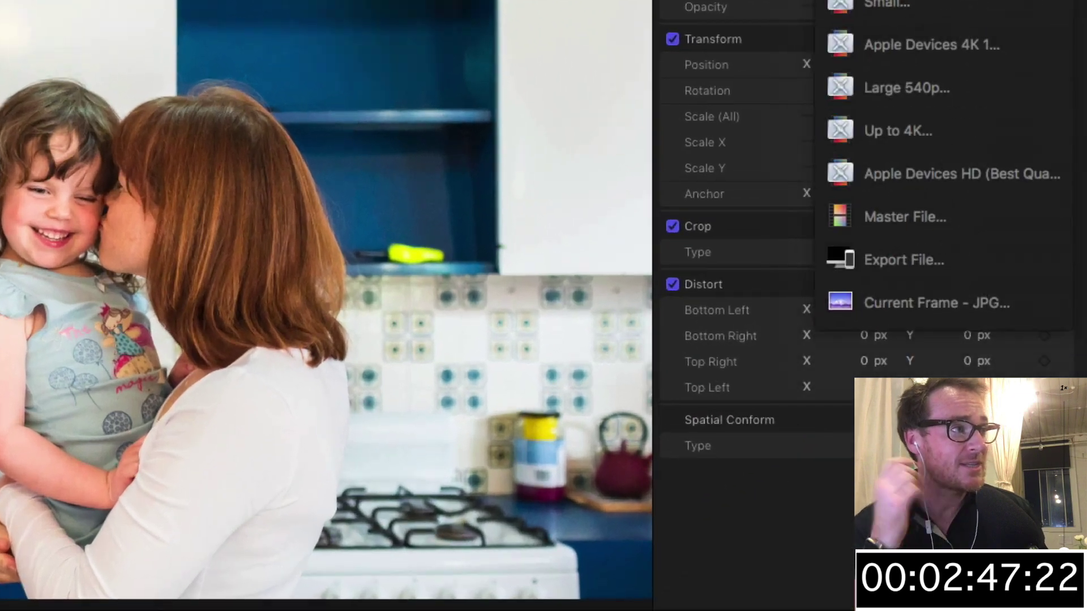
left_click(994, 269)
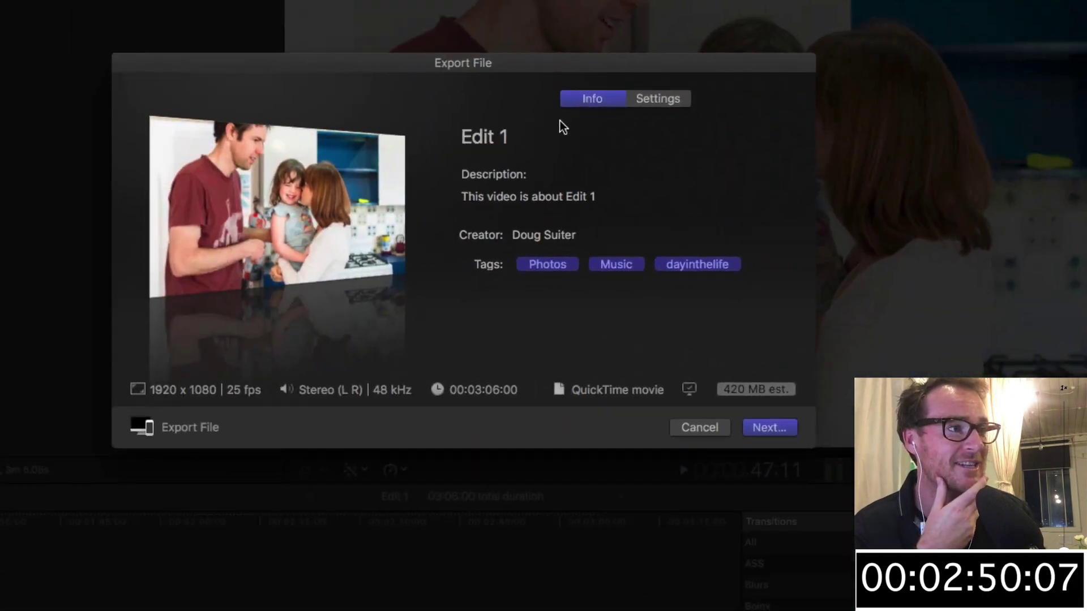
left_click(652, 105)
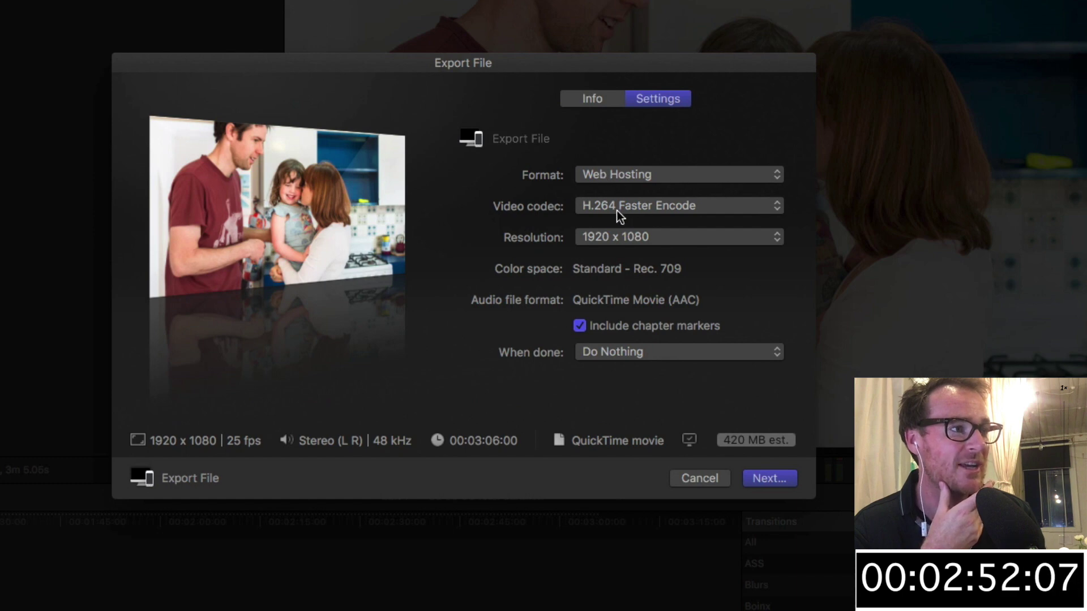
left_click(725, 212)
left_click(718, 222)
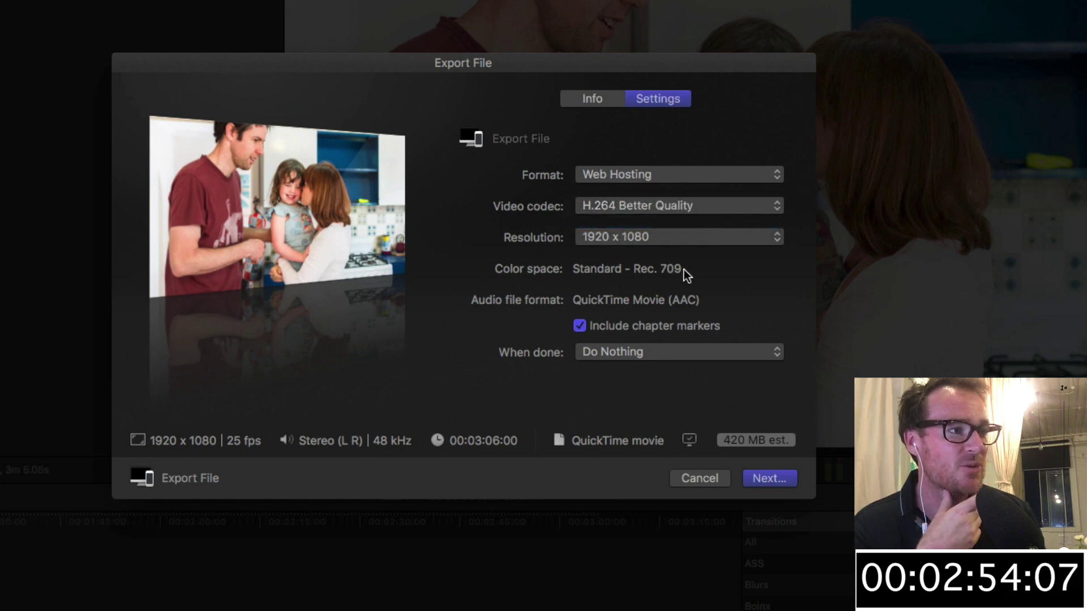
left_click(758, 478)
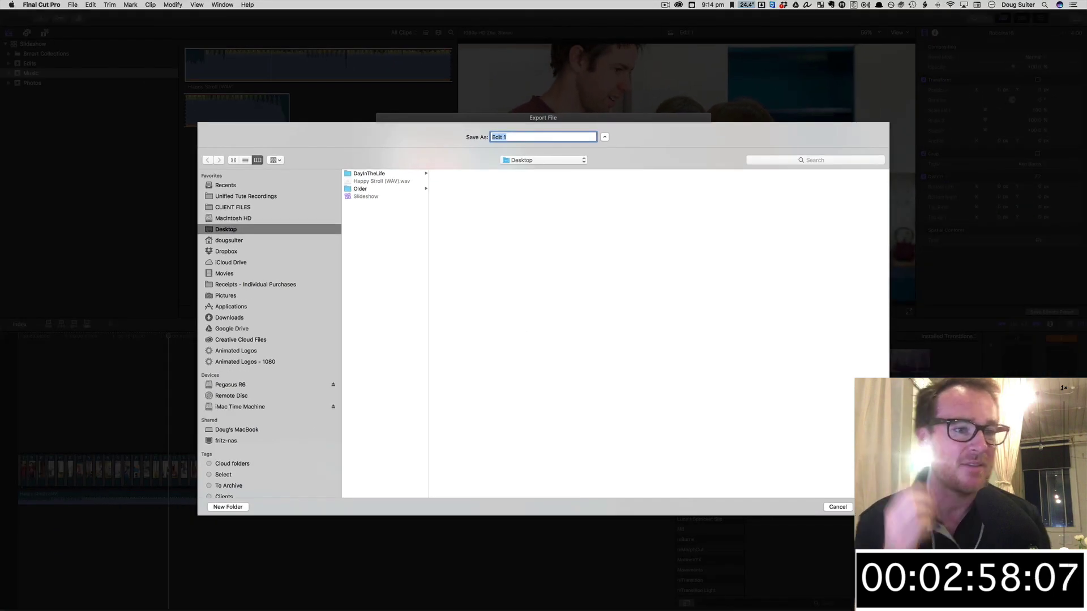
- Save the exported Edit 1 file to the Desktop
key("Return")
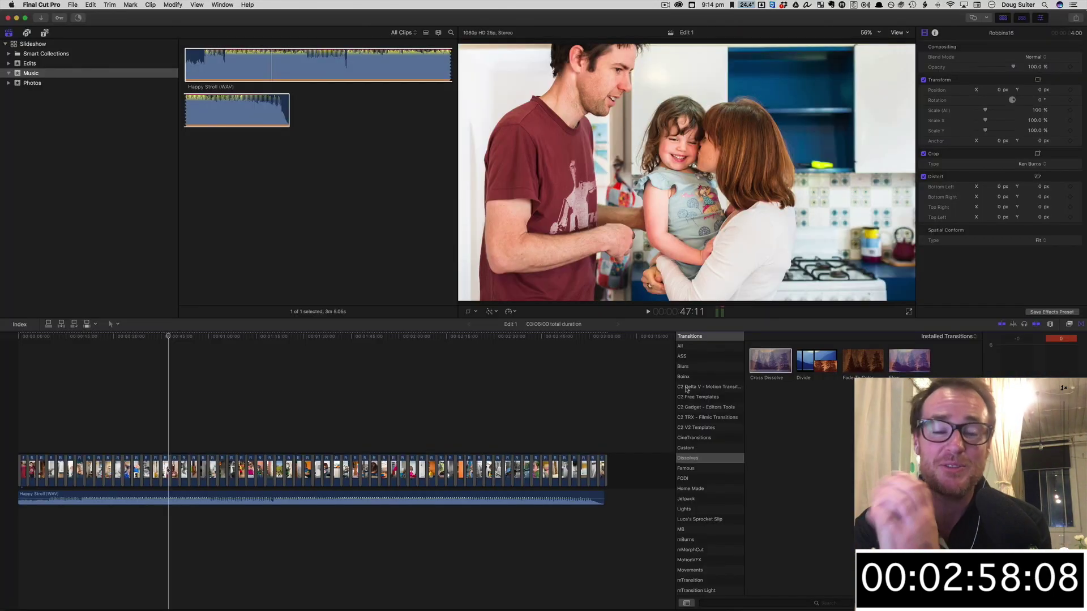